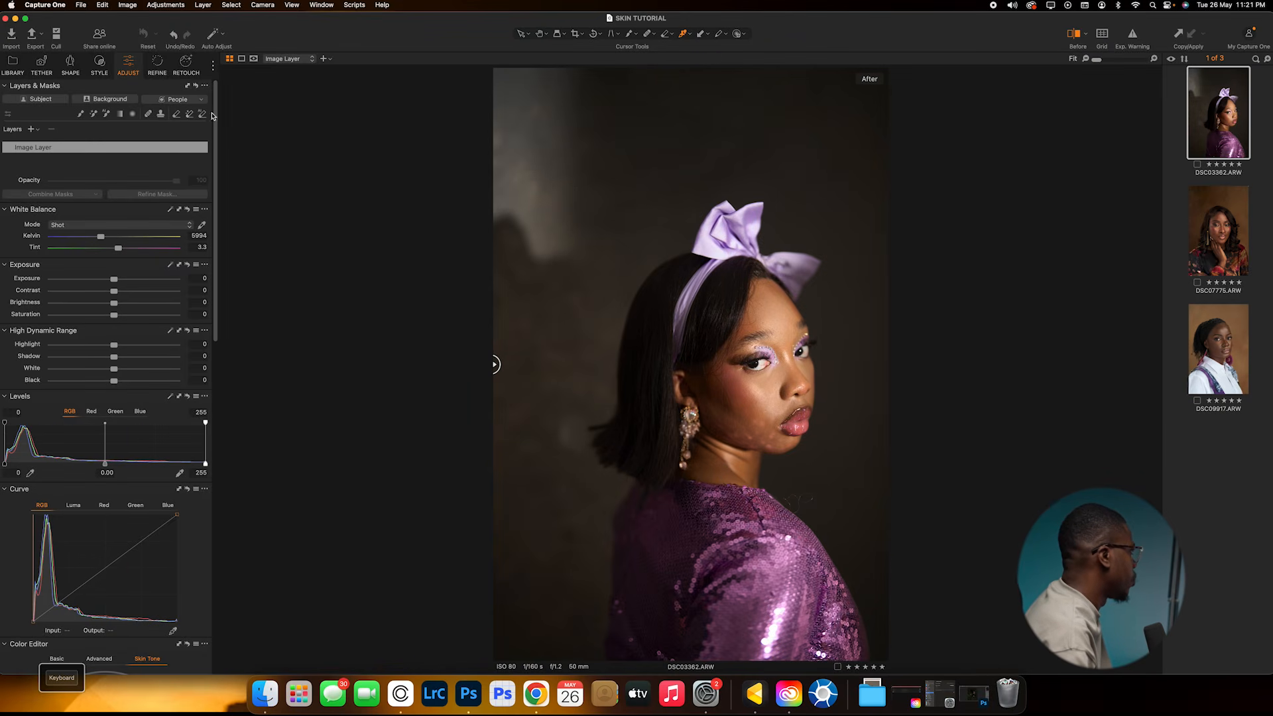
Create a People mask covering Body Skin and Face Skin on the portrait and hide the mask overlay.
click(202, 100)
click(204, 102)
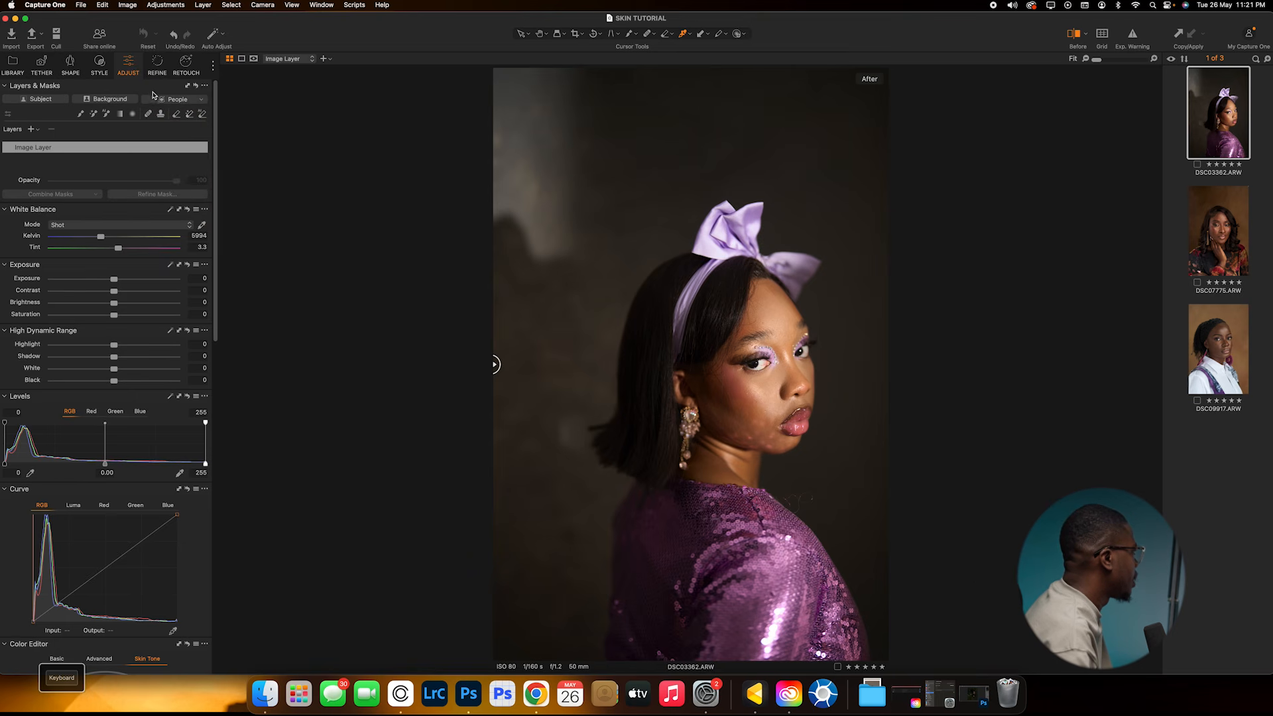
click(202, 101)
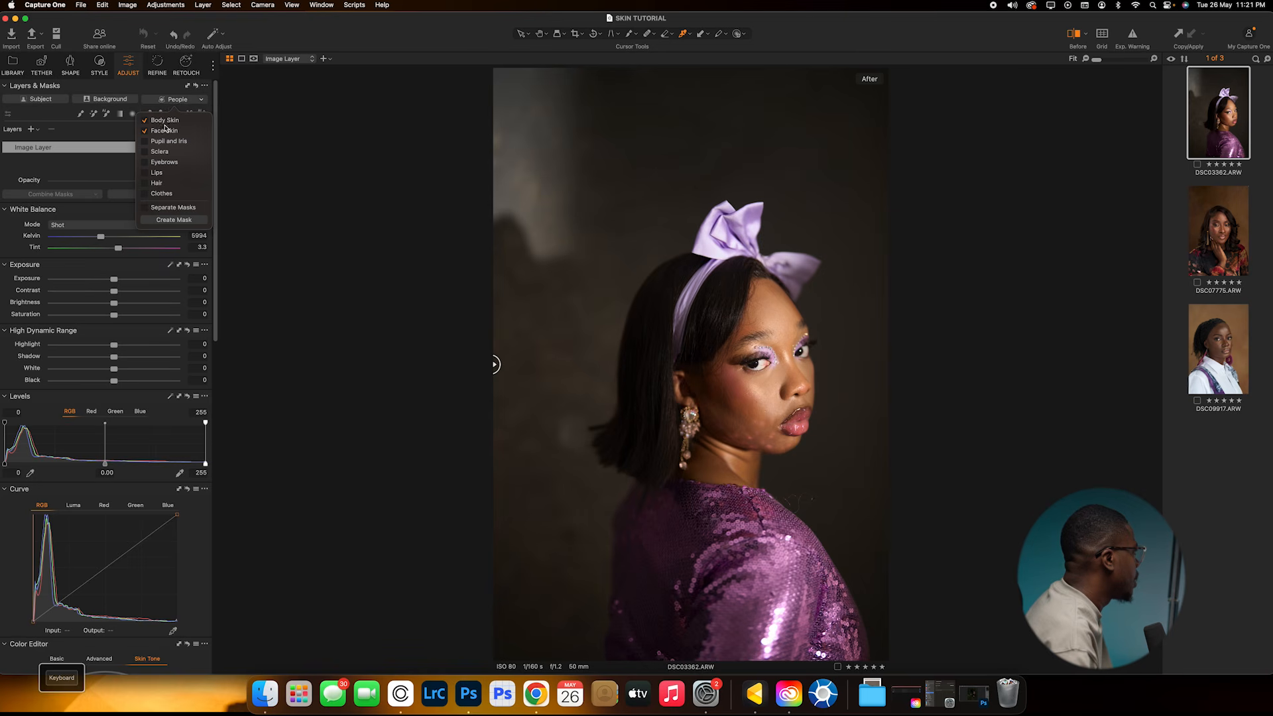
click(186, 222)
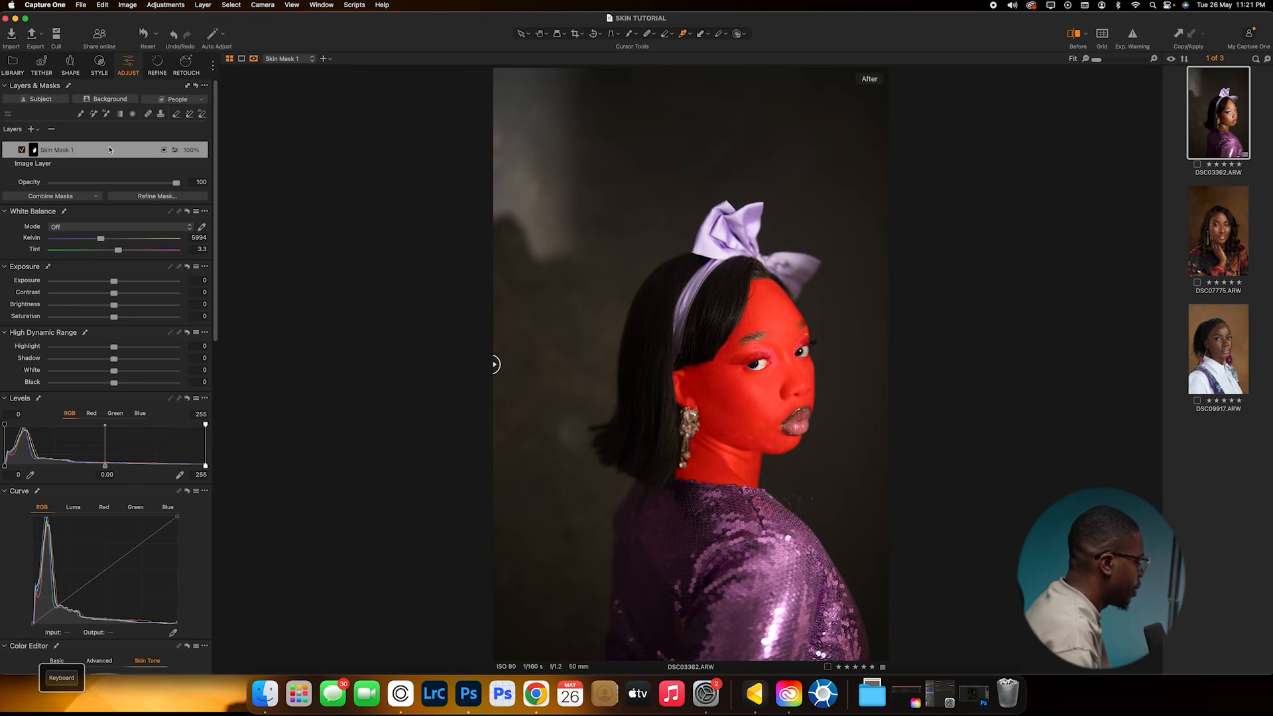
key(m)
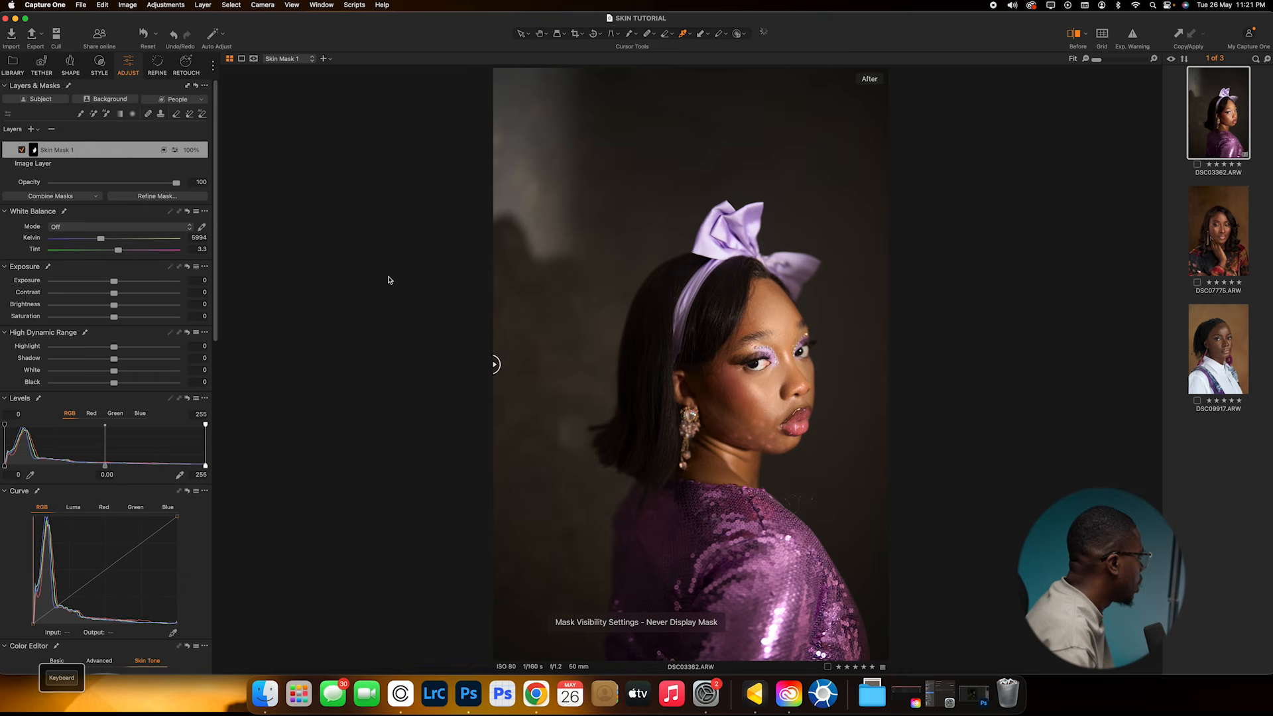
Sample the skin colour on the subject's cheek for the Color Editor's Skin Tone adjustment.
scroll(790, 352, up, 10)
scroll(781, 353, down, 10)
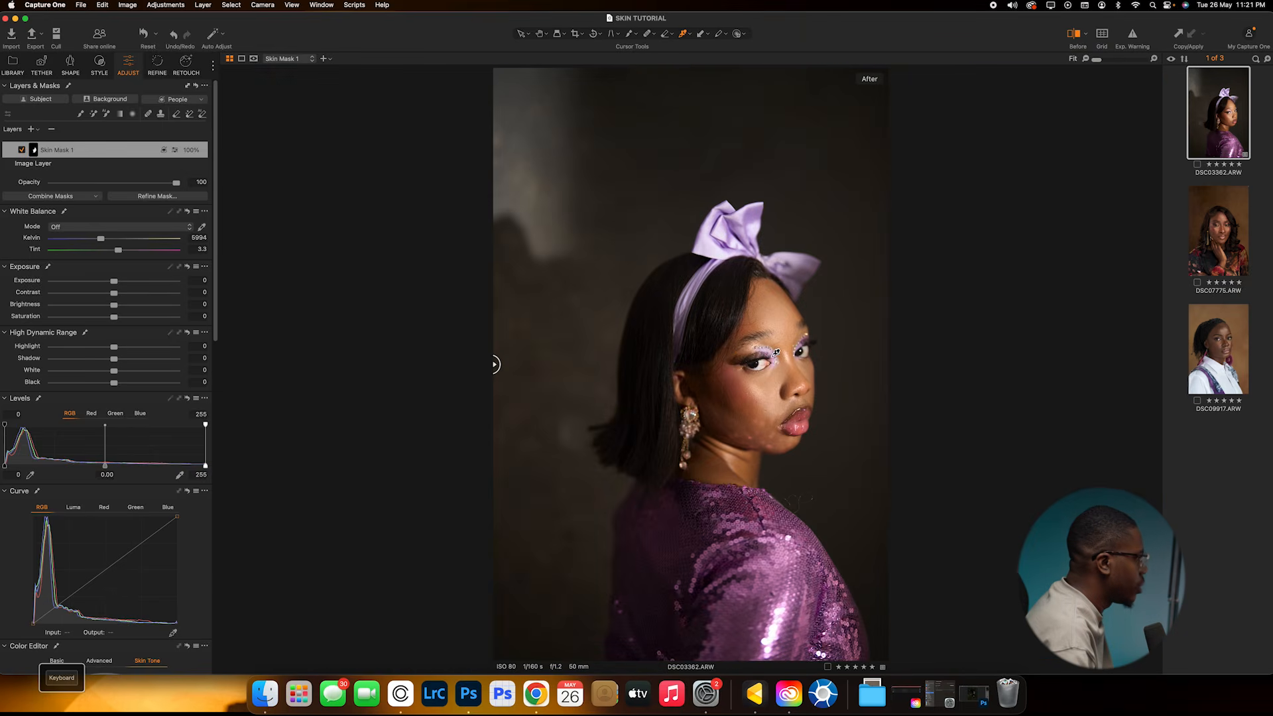
scroll(159, 325, down, 10)
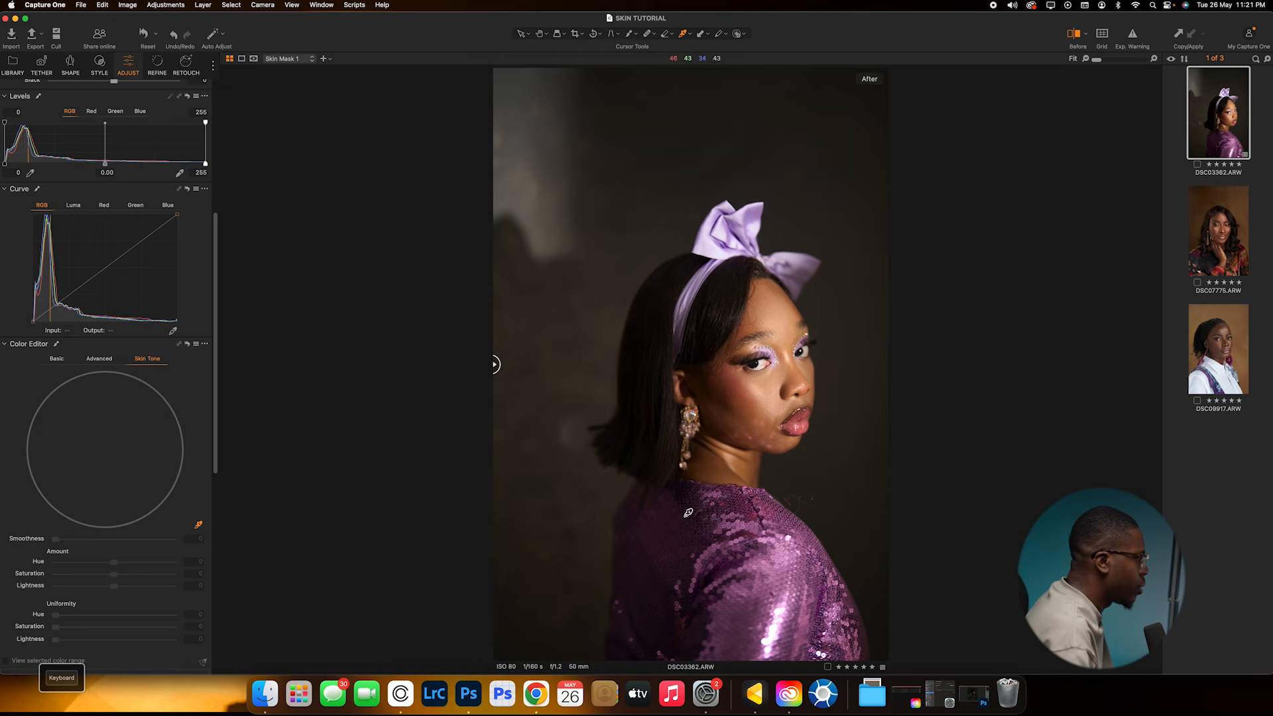
scroll(767, 383, up, 3)
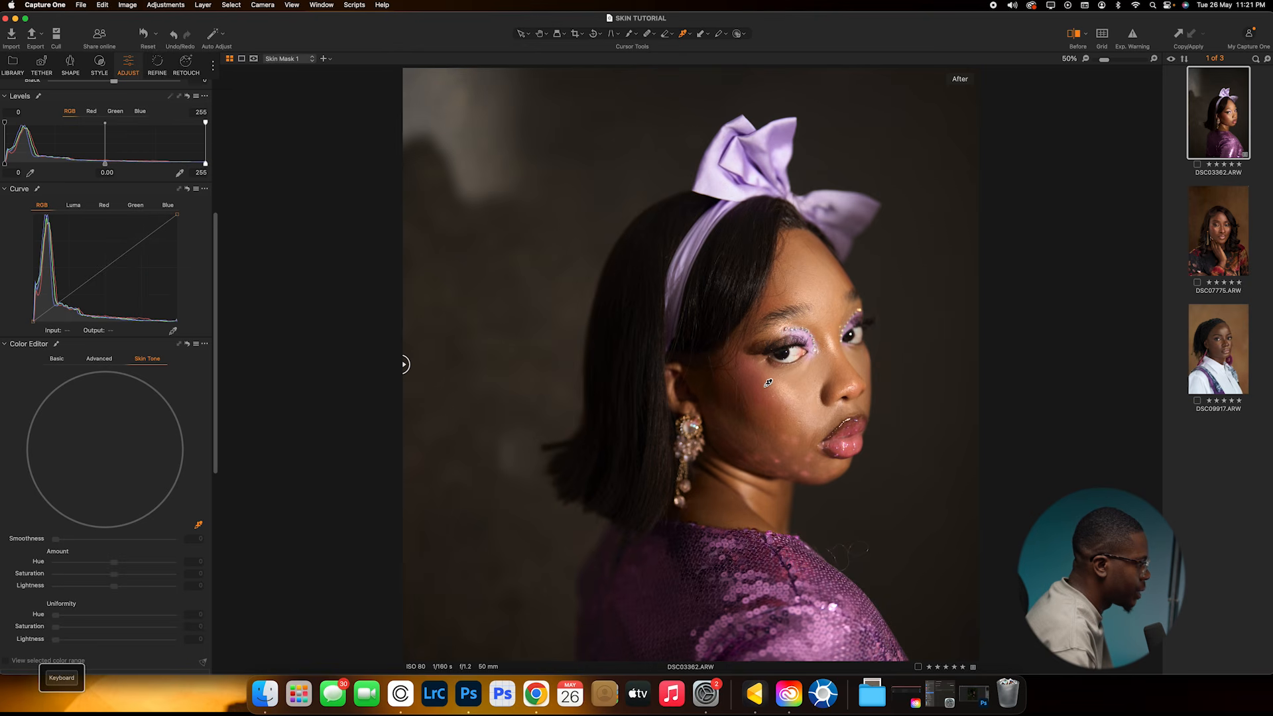
scroll(767, 383, up, 4)
scroll(879, 389, down, 2)
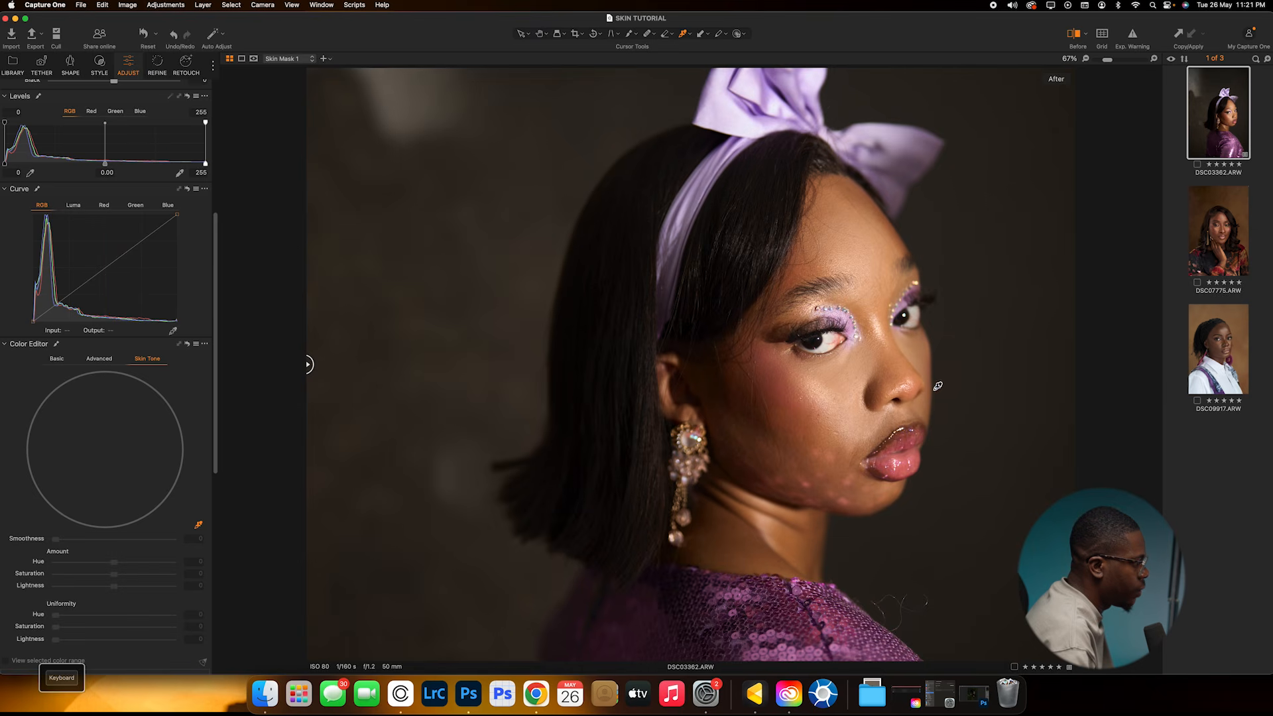
click(824, 440)
Try extreme Hue, Saturation and Lightness amounts on the sampled skin tone and reset them to 0.
scroll(146, 393, down, 3)
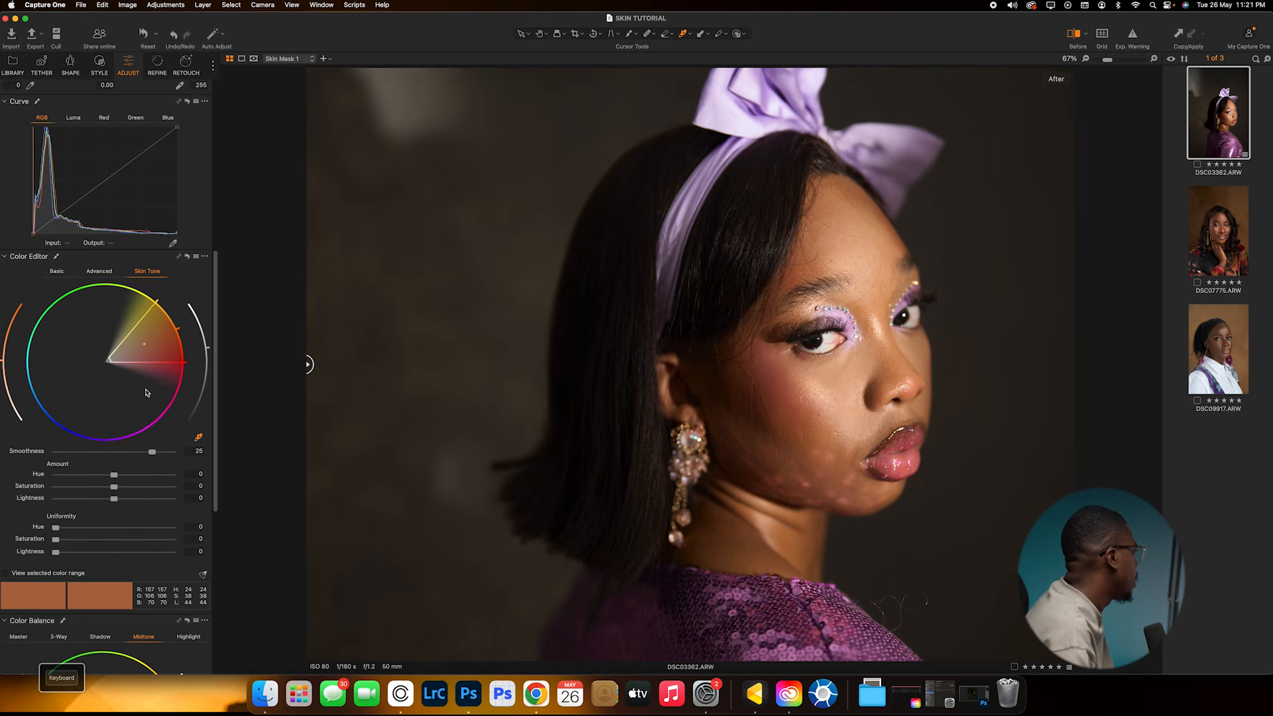
scroll(89, 264, down, 2)
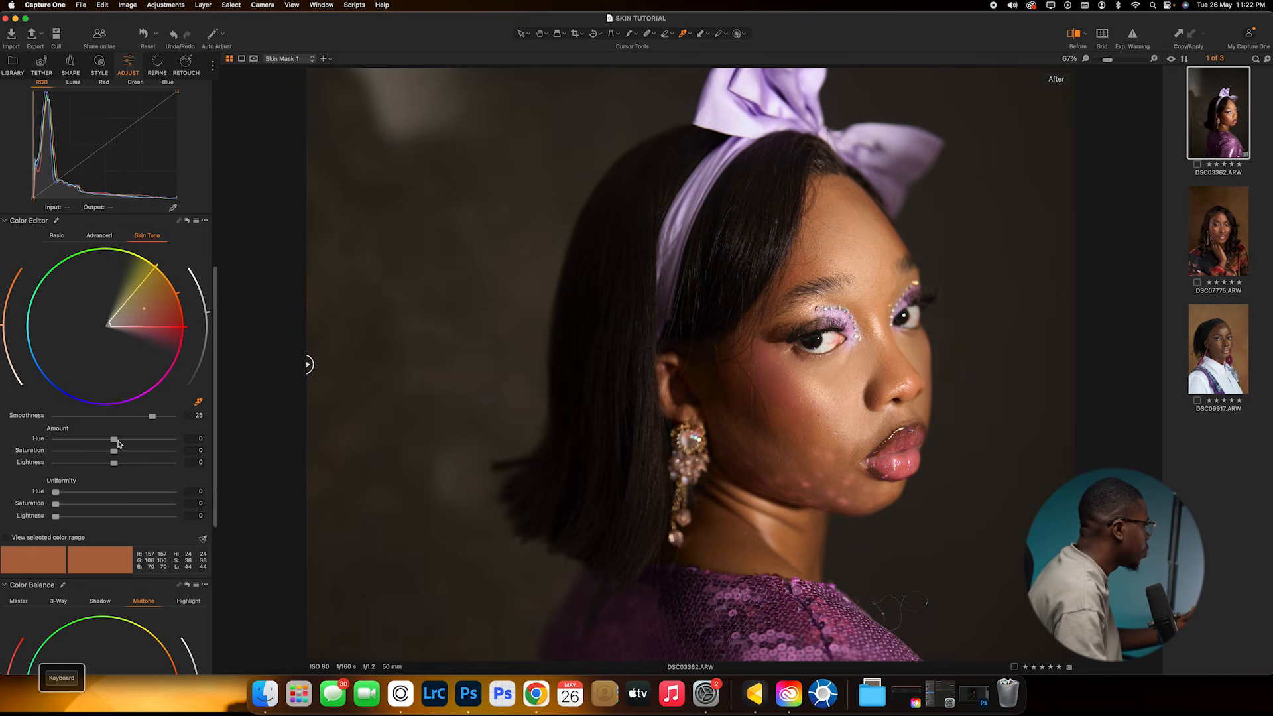
drag(114, 440, 28, 440)
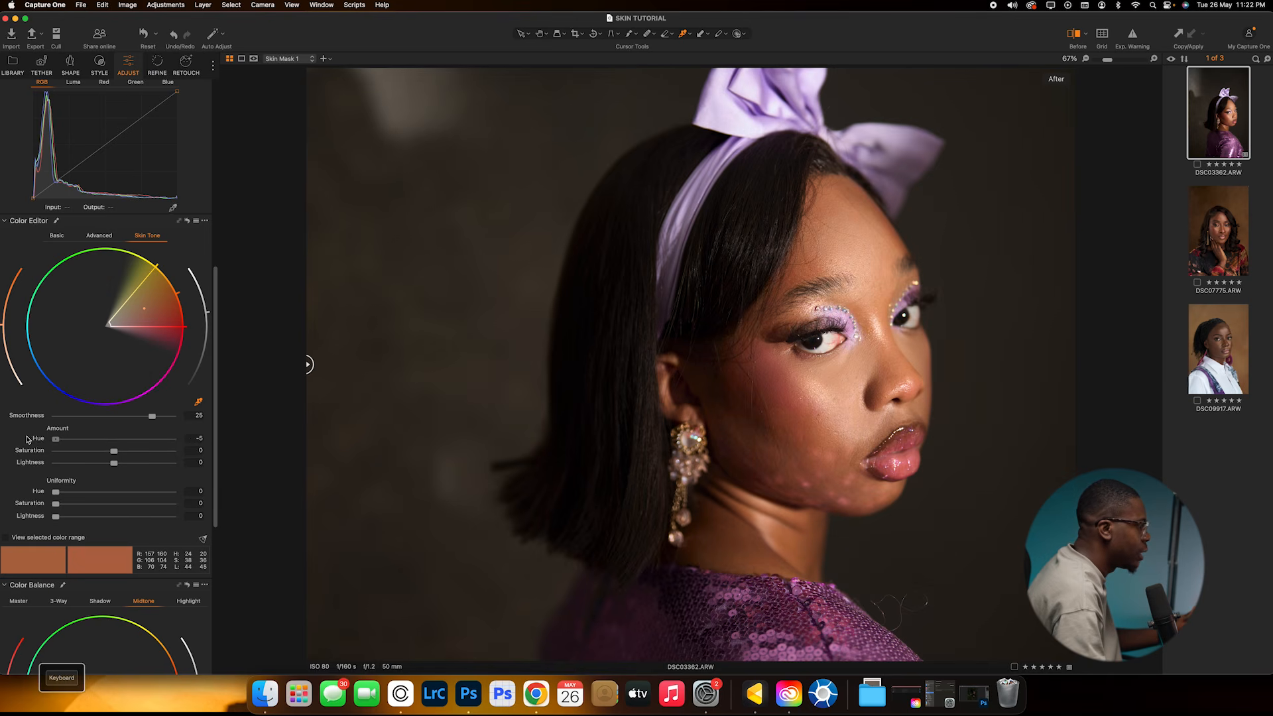
drag(114, 450, 162, 454)
double_click(161, 454)
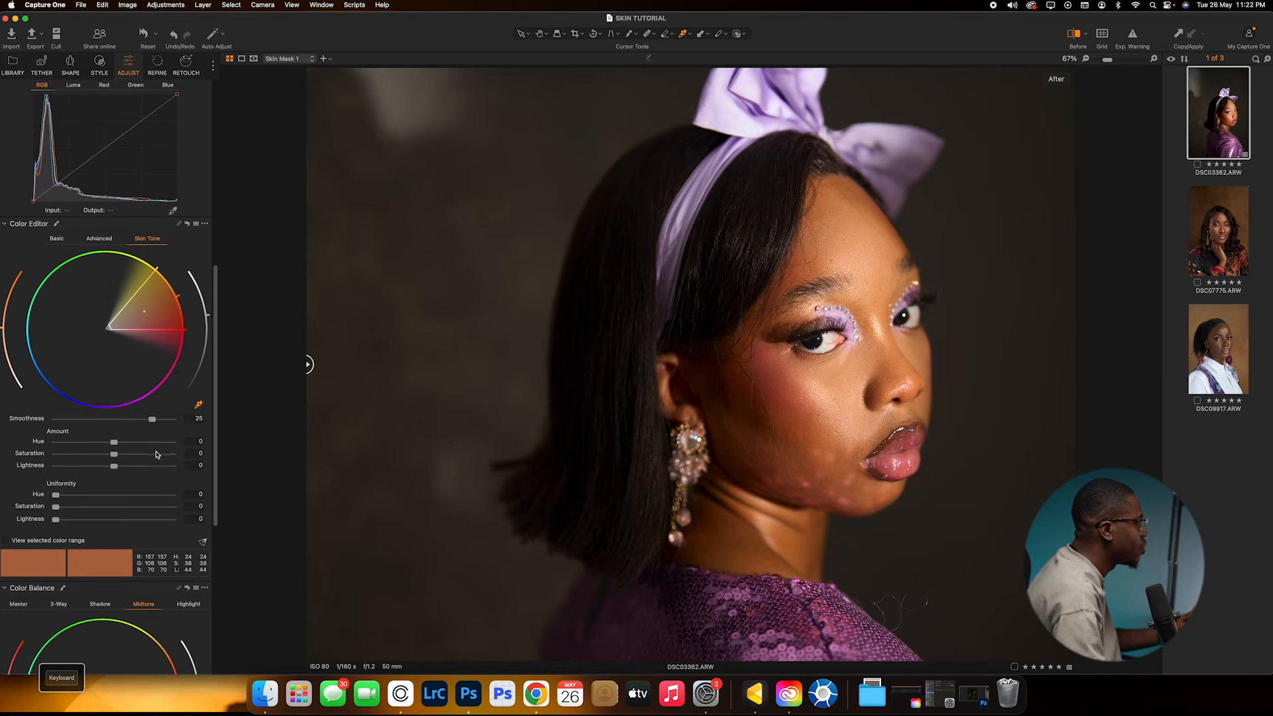
drag(113, 467, 57, 462)
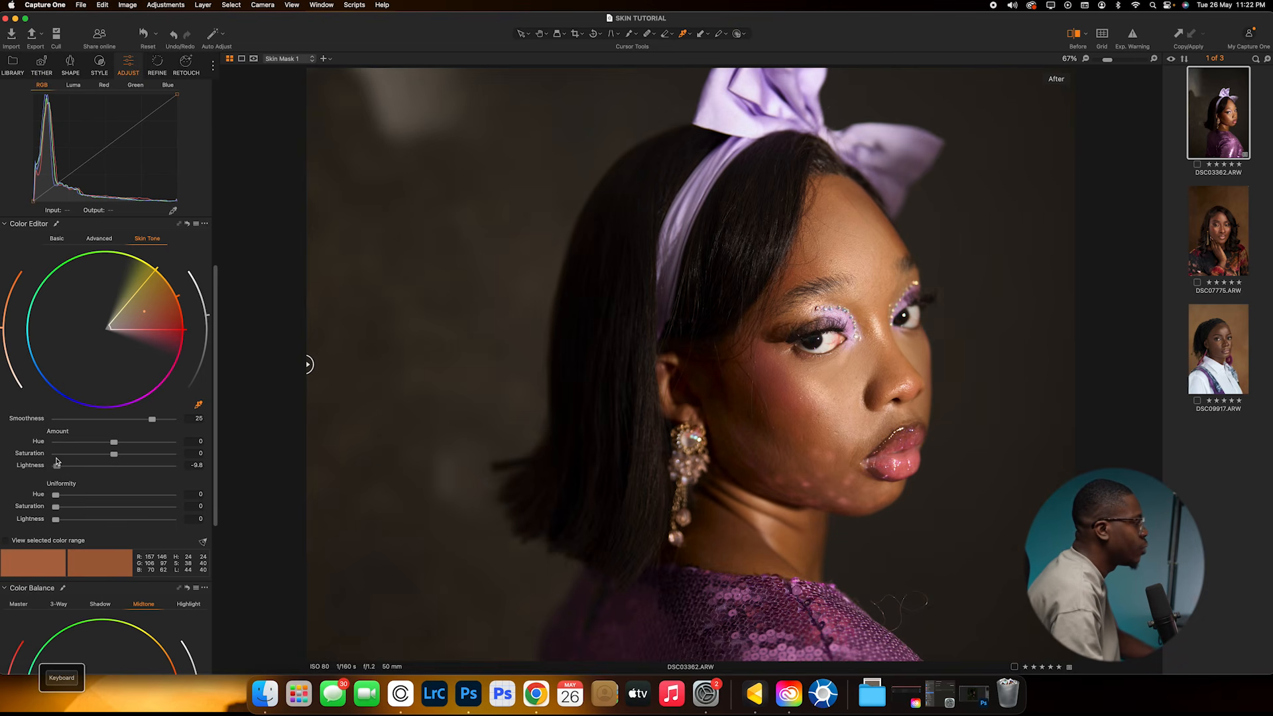
drag(57, 462, 164, 470)
double_click(166, 467)
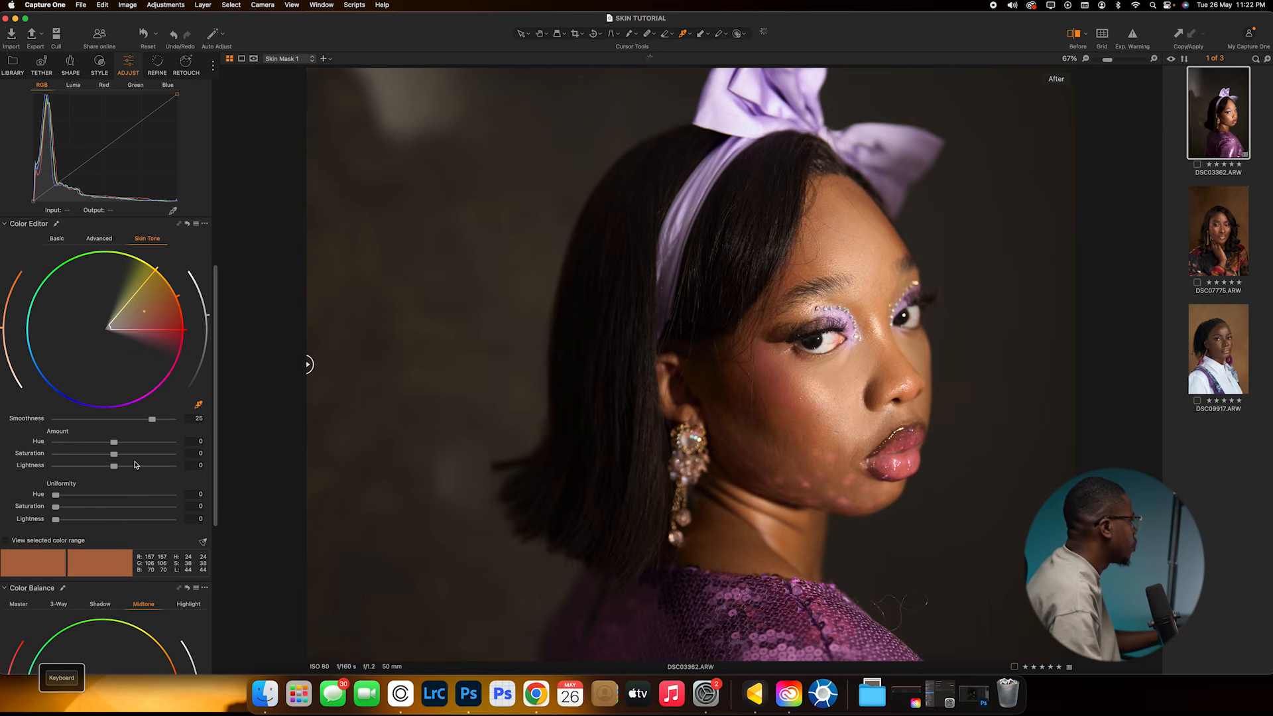
Set the Skin Tone Hue amount to -0.9 and the Saturation amount to 4.5.
scroll(132, 464, up, 1)
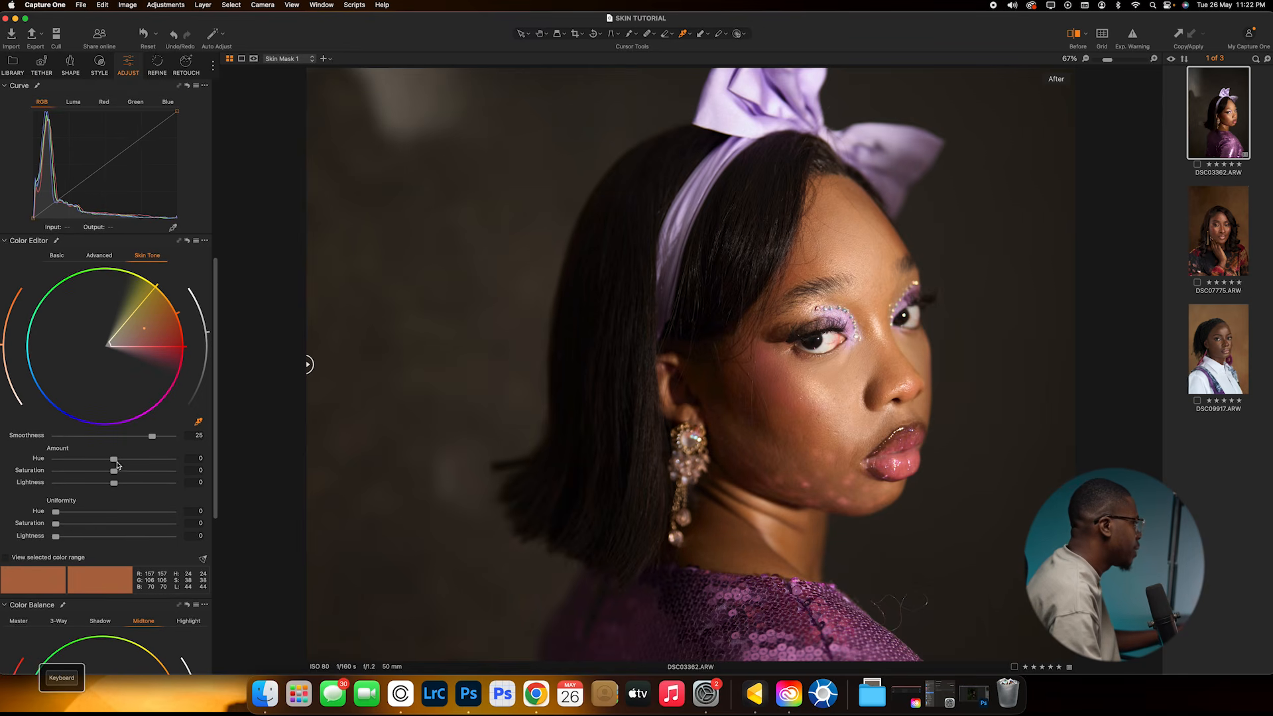
drag(115, 460, 145, 461)
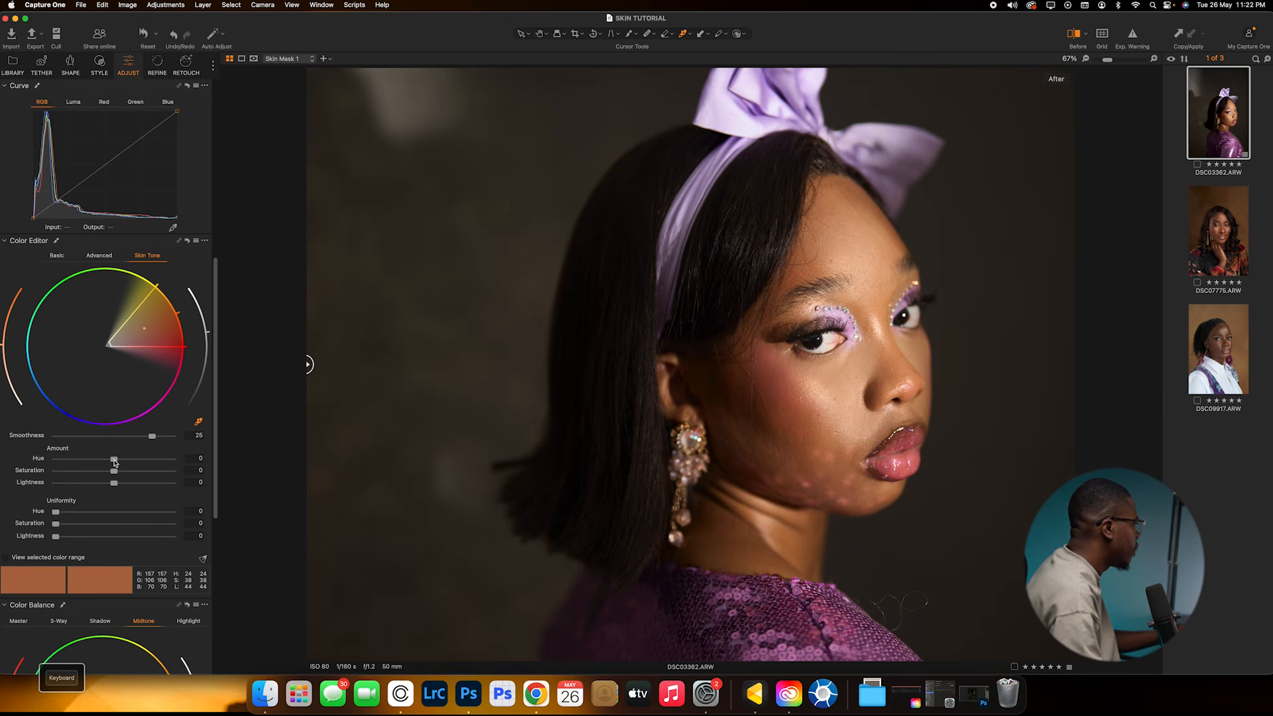
mouse_move(114, 462)
mouse_down()
mouse_move(128, 462)
mouse_move(101, 460)
mouse_move(134, 464)
mouse_move(97, 460)
mouse_move(143, 462)
mouse_move(104, 459)
mouse_up()
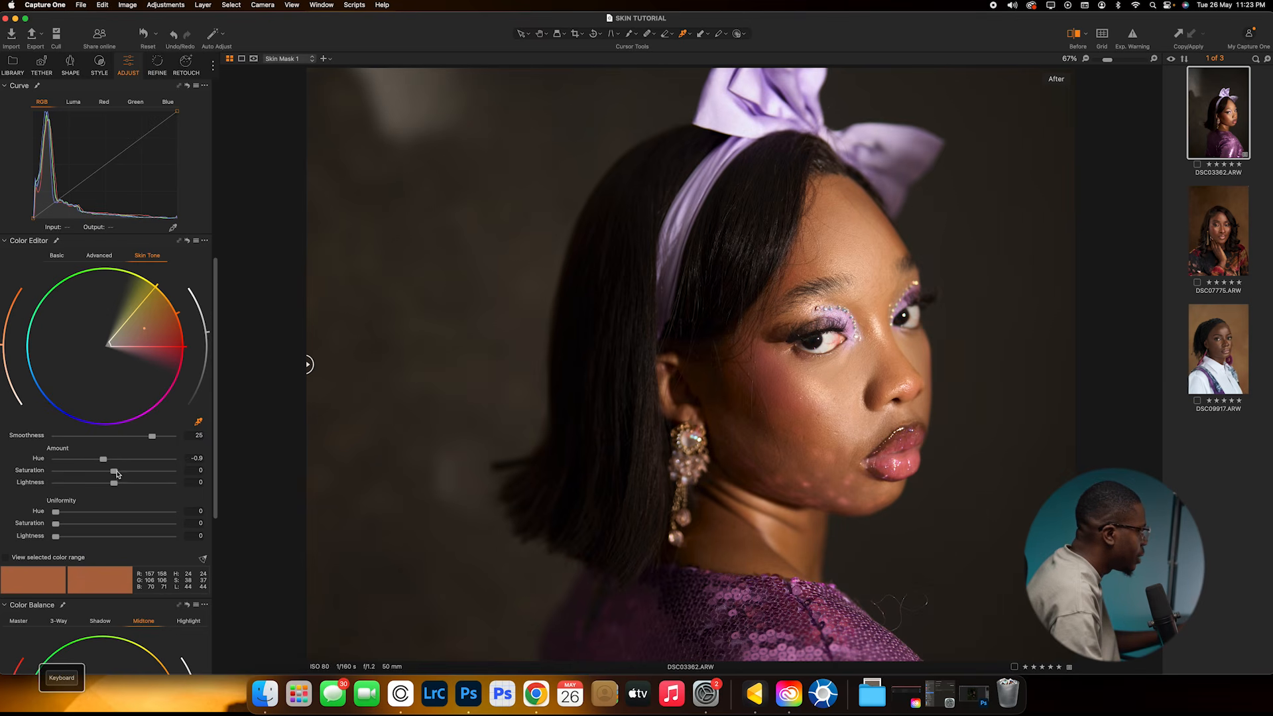
drag(127, 473, 124, 473)
Set the Skin Tone Uniformity to Hue 35.2 and Saturation 14.7, and the Saturation amount to 7.8.
scroll(114, 464, down, 2)
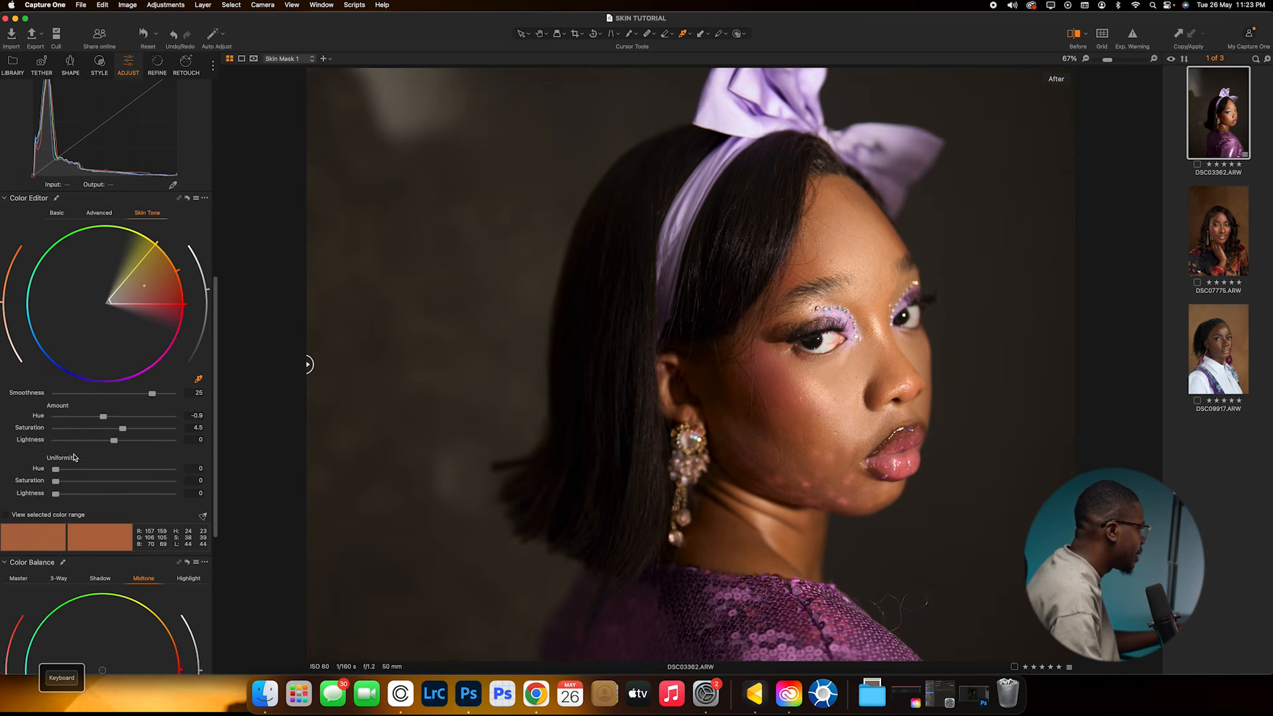
scroll(112, 459, down, 1)
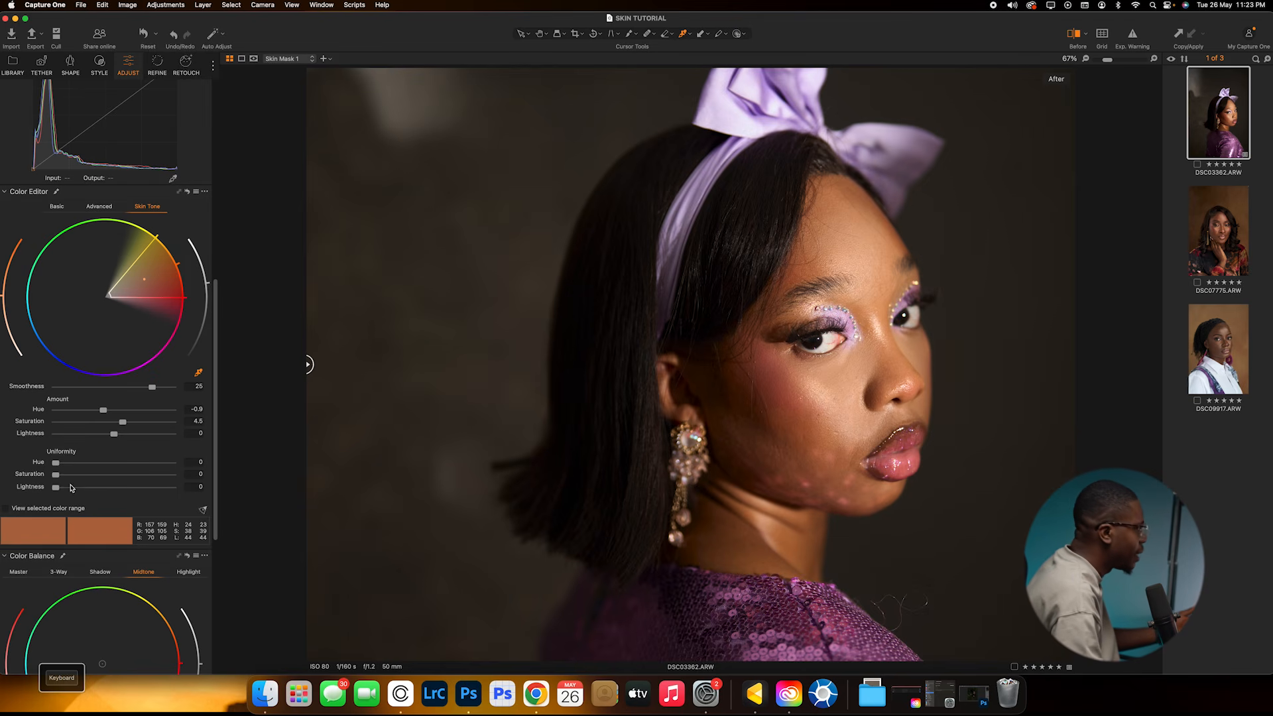
drag(61, 467, 155, 468)
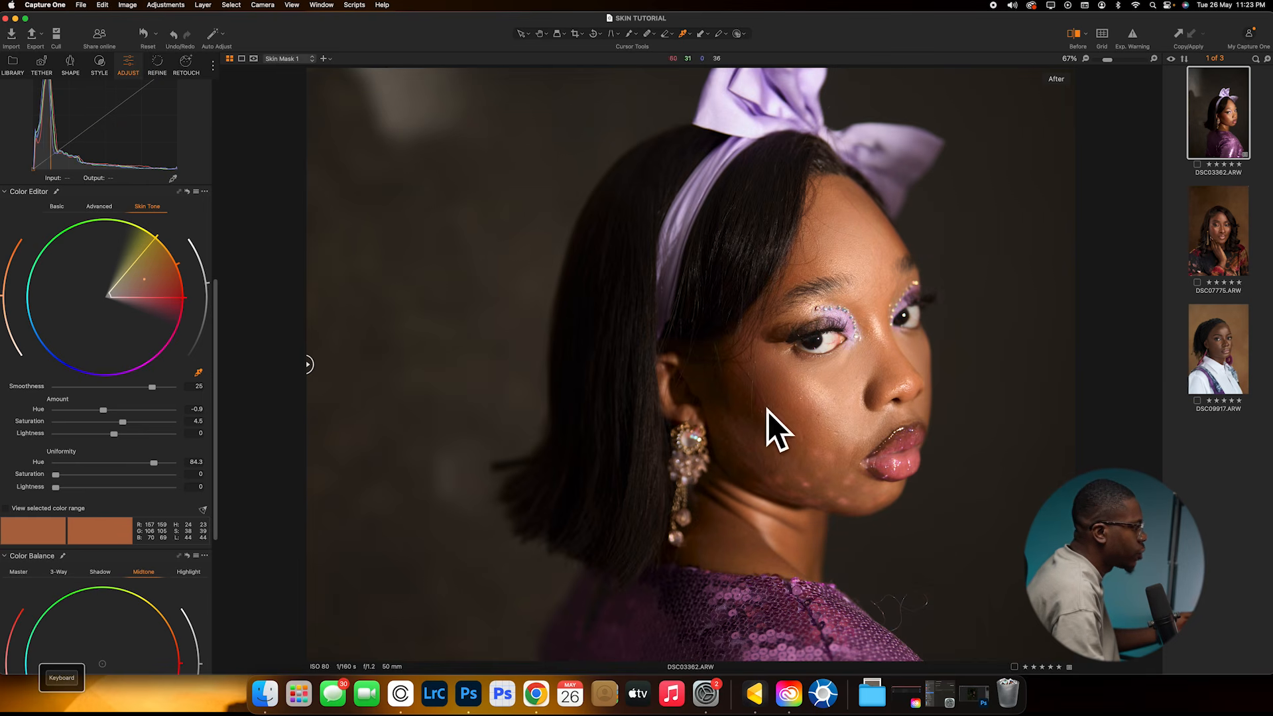
drag(154, 463, 93, 461)
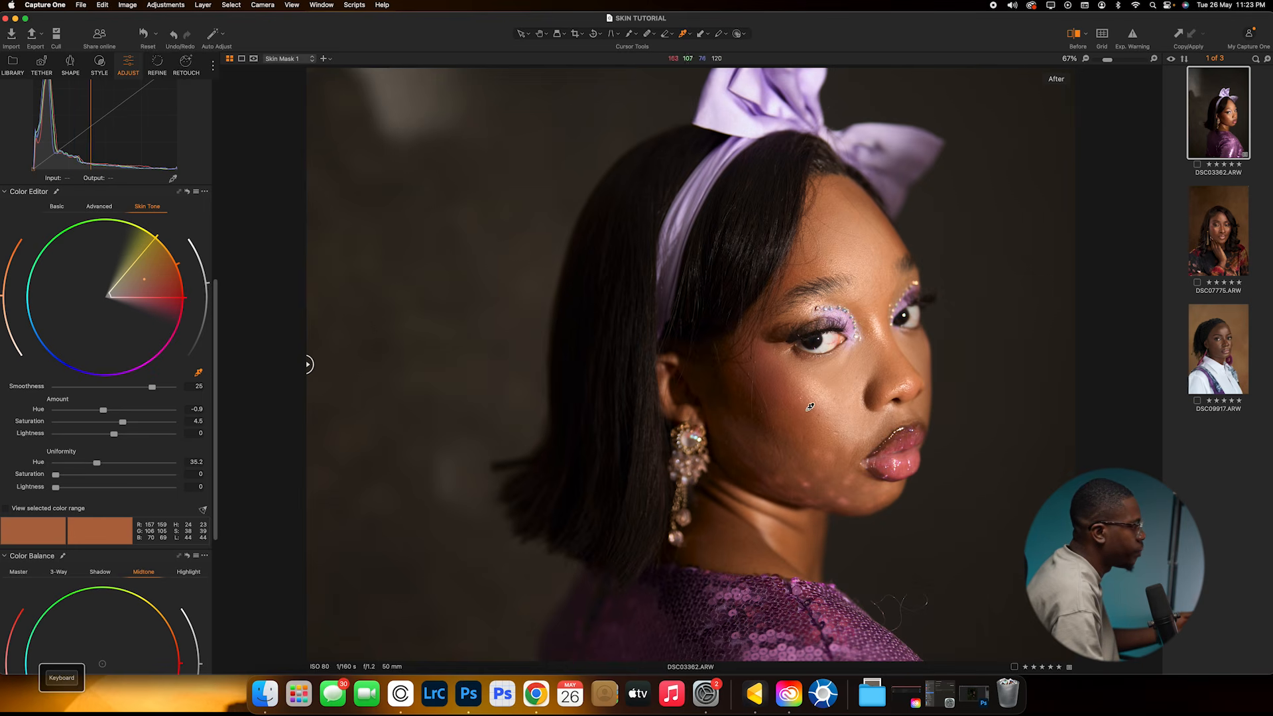
drag(57, 476, 74, 476)
drag(123, 421, 130, 424)
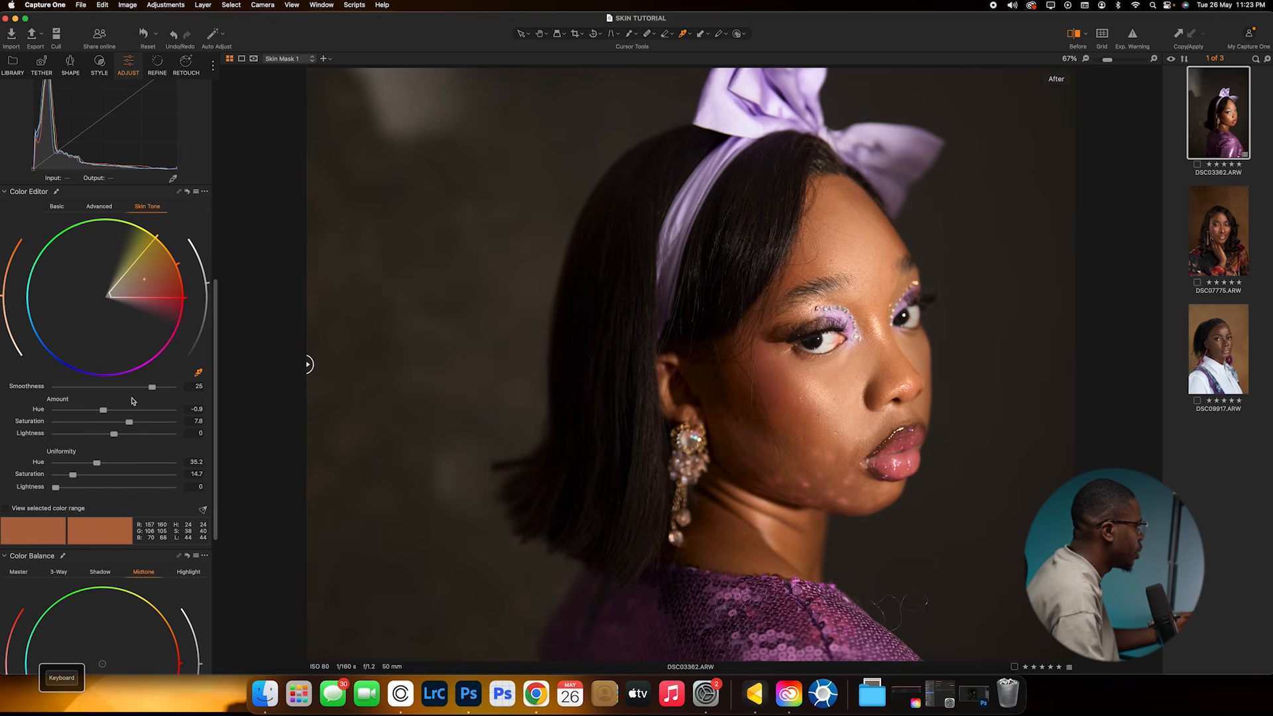
Compare the portrait with the skin mask layer on and off, both close up and with the whole image fitted.
scroll(134, 395, up, 10)
scroll(135, 395, up, 3)
click(21, 150)
click(20, 150)
click(20, 150)
click(21, 150)
click(20, 150)
click(20, 150)
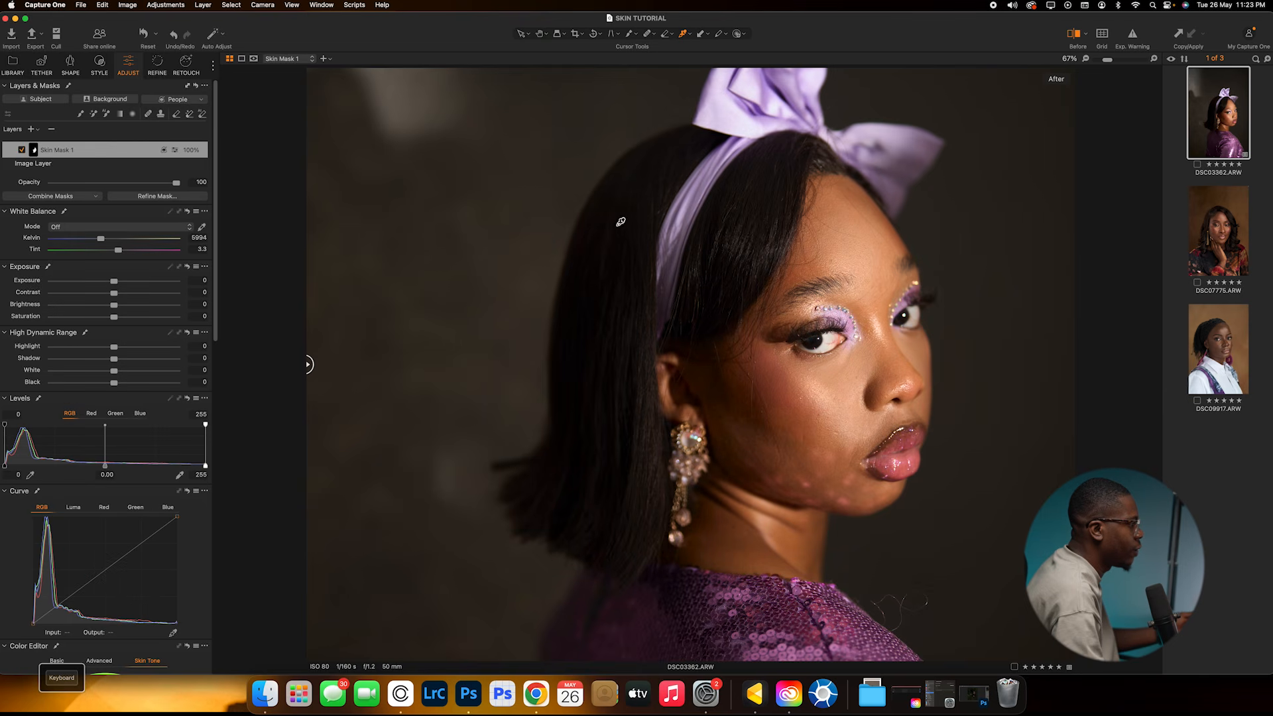
key(super+0)
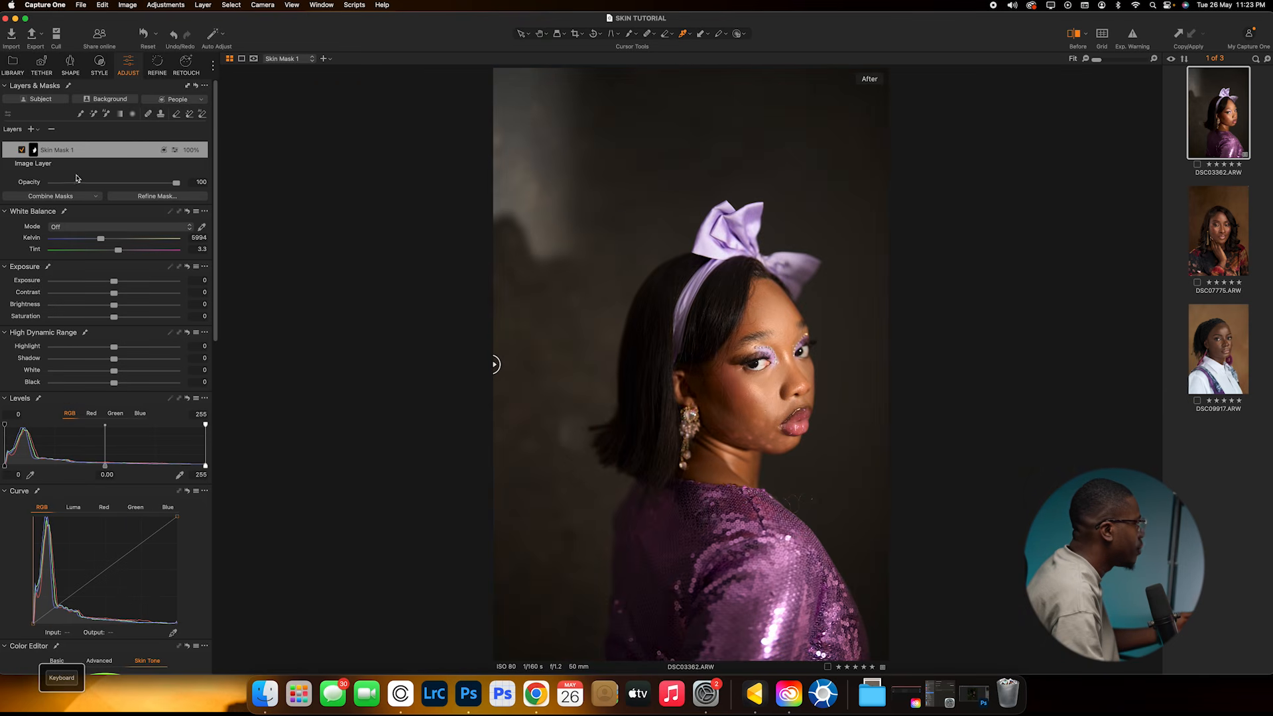
click(20, 150)
click(21, 149)
Compare the edit against the original with the before/after split slider and close the comparison.
click(1073, 35)
drag(886, 364, 460, 275)
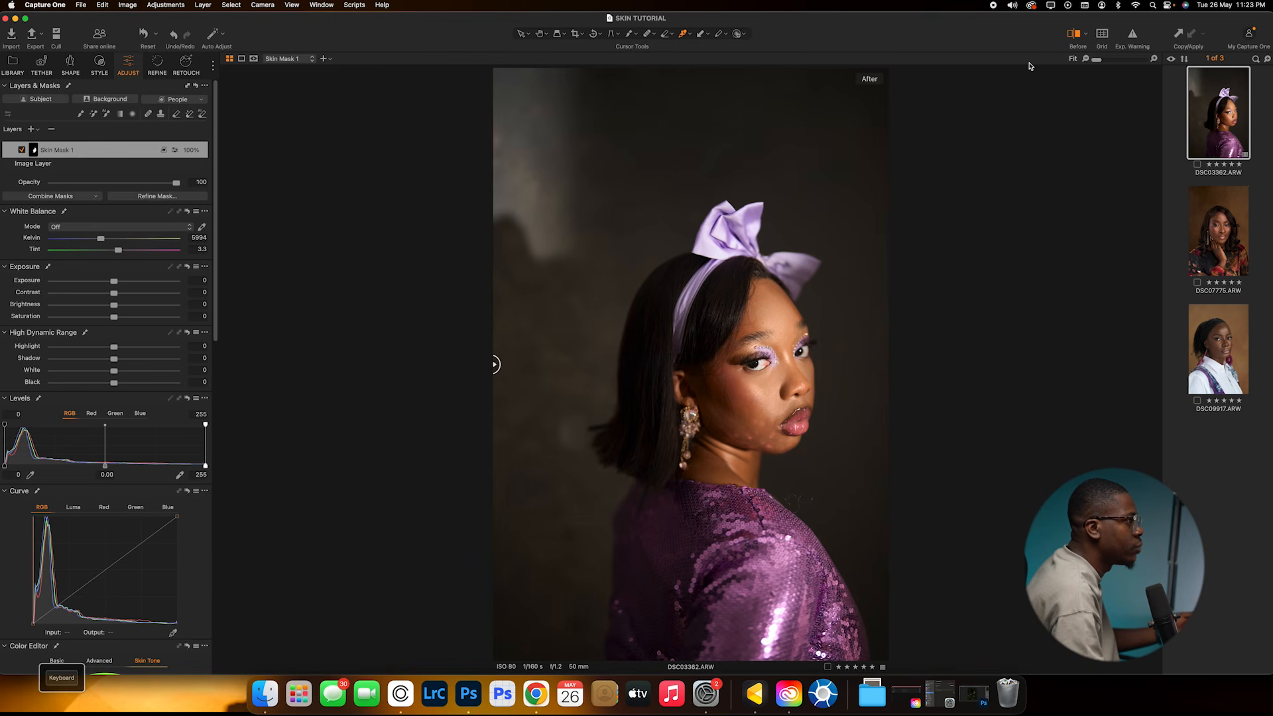
click(1075, 34)
Set the Levels shadow input to 2 on the skin mask layer and compare the layer on and off.
scroll(133, 234, up, 2)
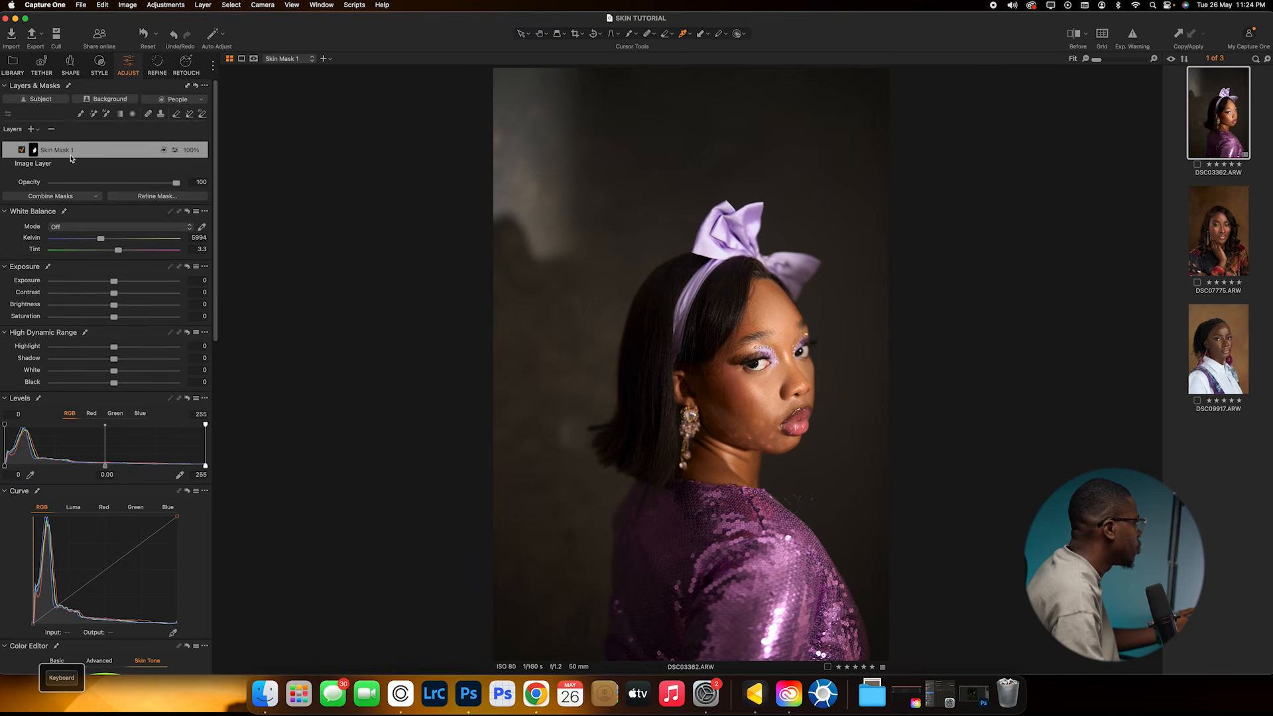
scroll(177, 509, down, 3)
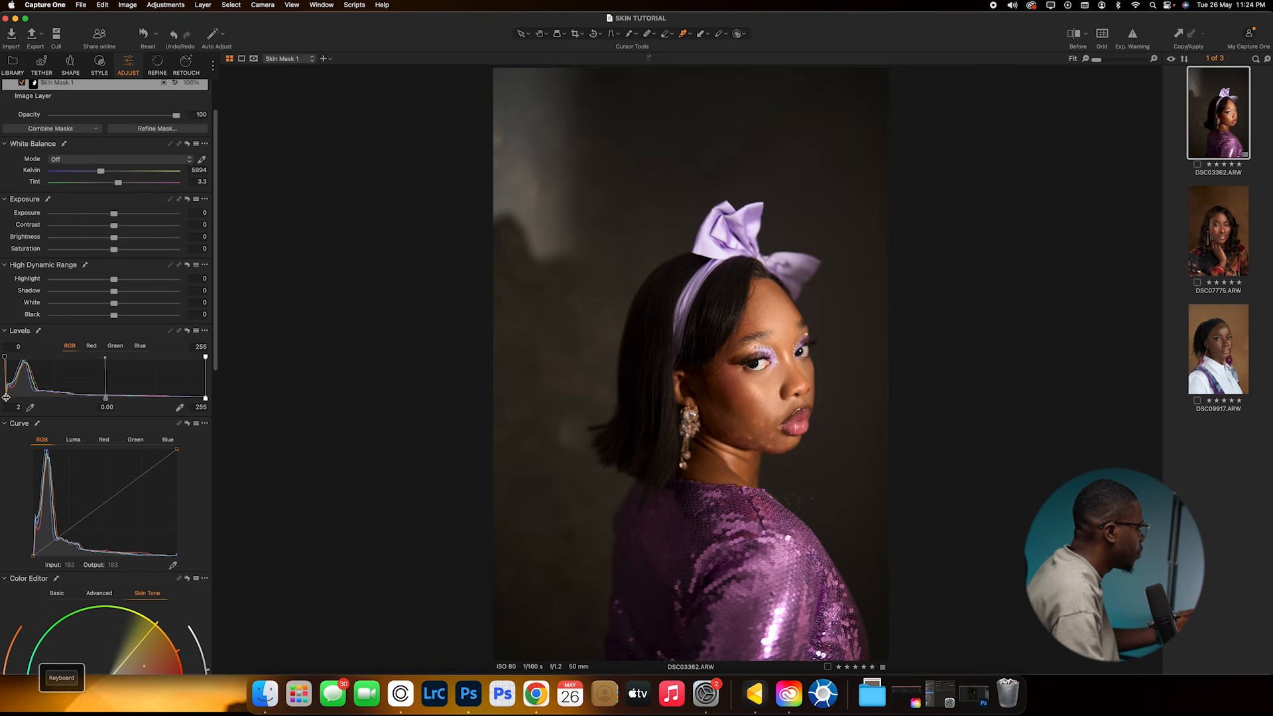
drag(6, 397, 6, 397)
scroll(96, 319, up, 3)
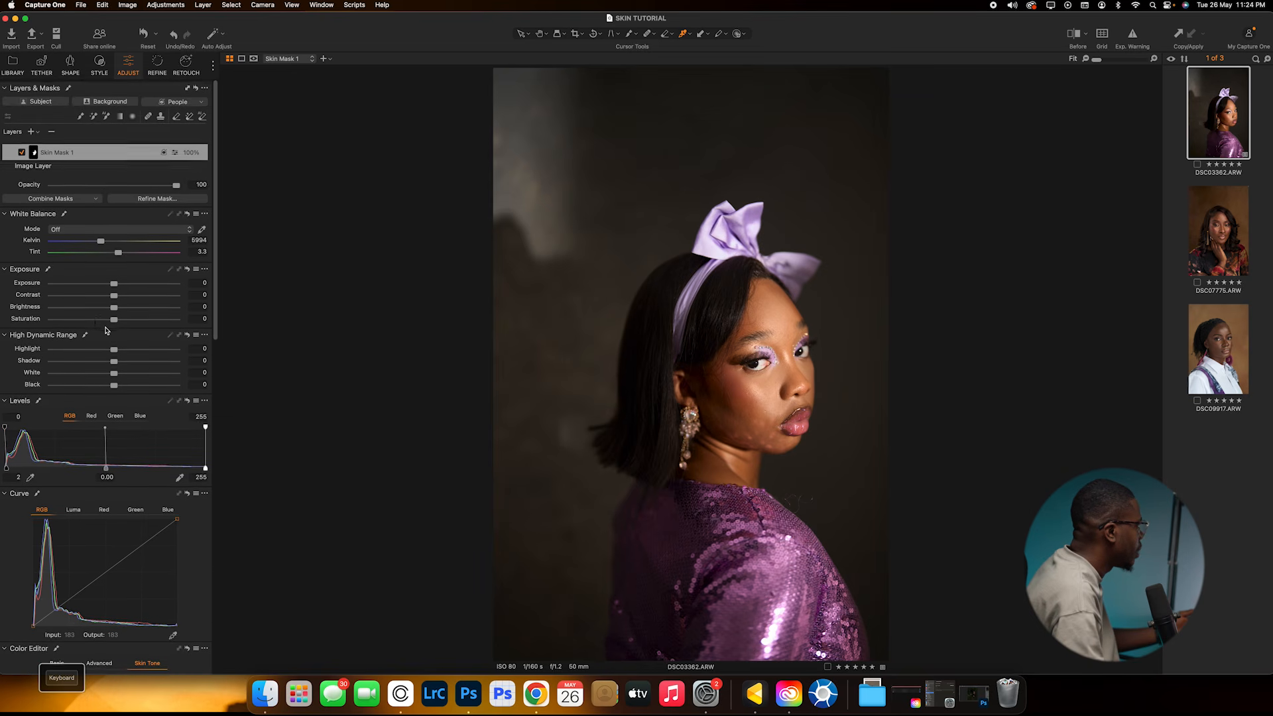
click(22, 149)
click(22, 150)
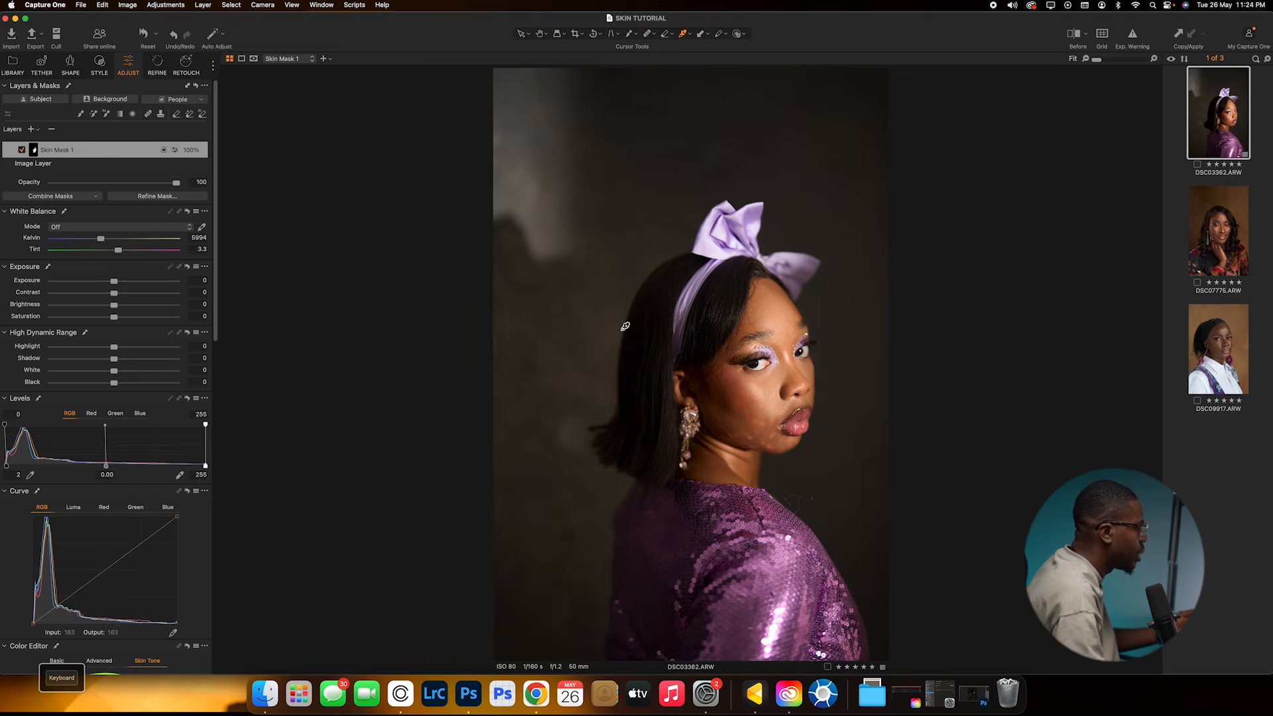
Try adjusting the Levels shadow input on the base image layer.
click(33, 163)
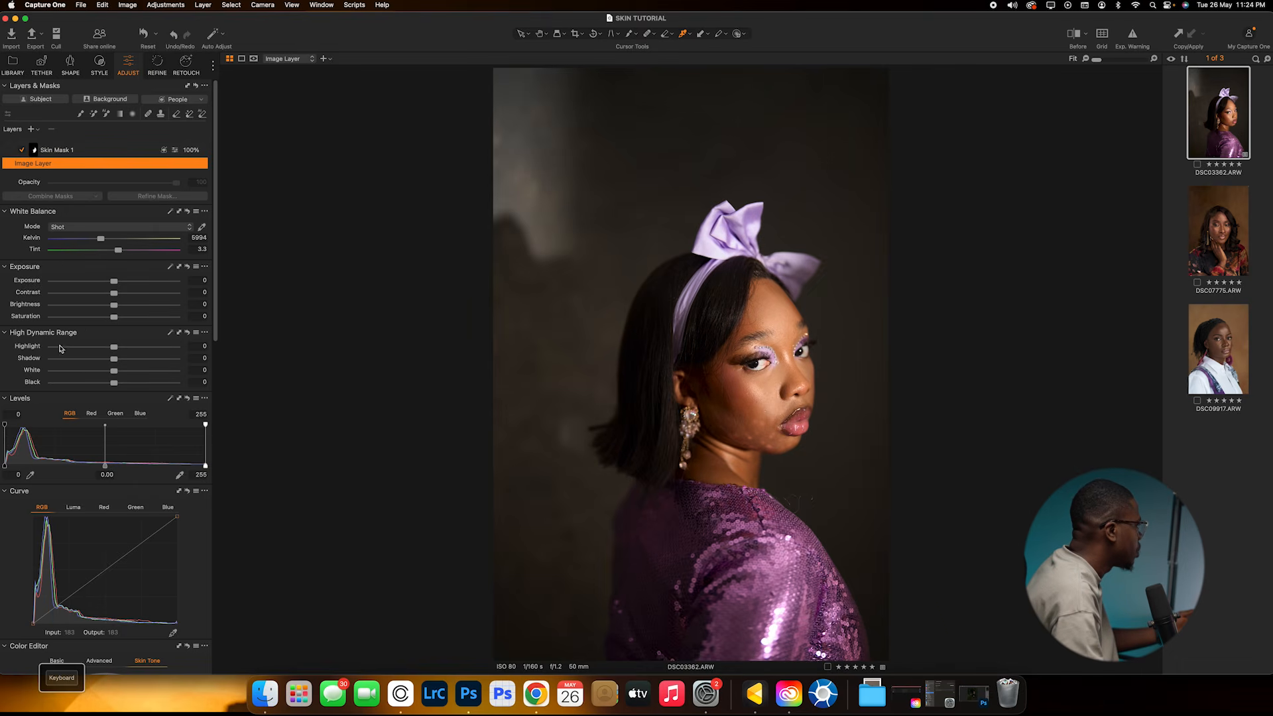
drag(4, 466, 4, 466)
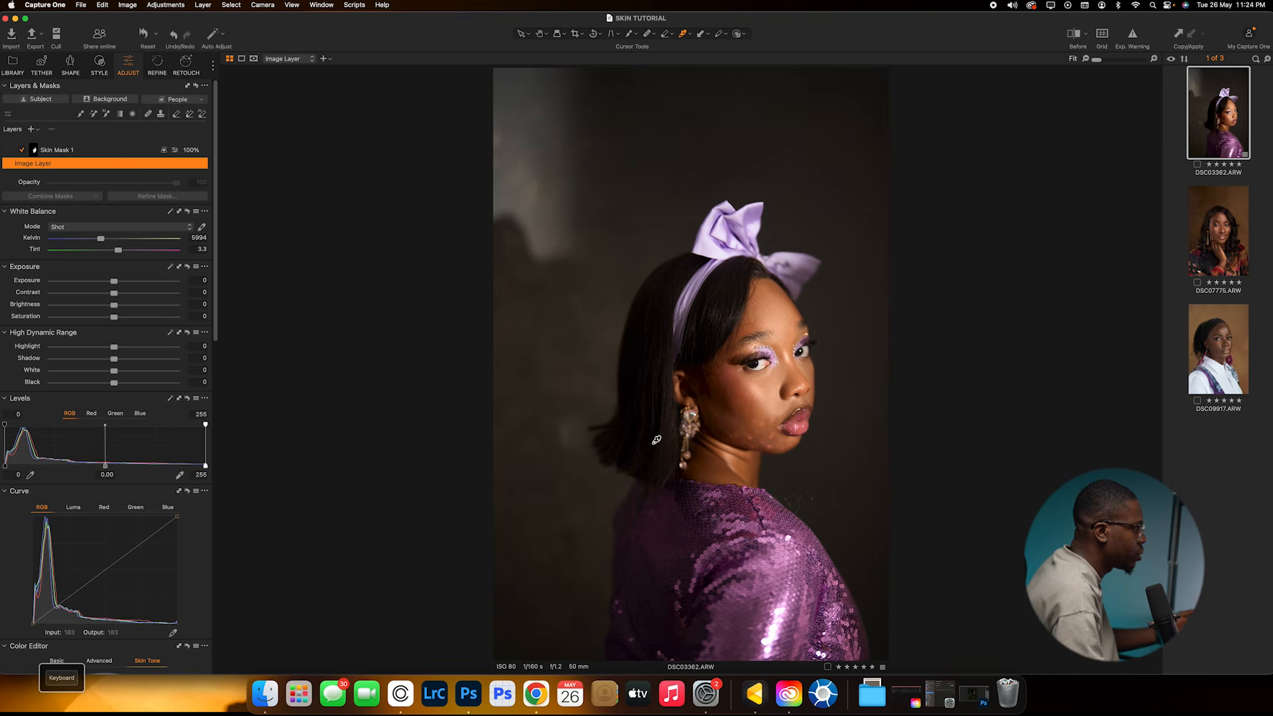
scroll(657, 439, up, 2)
scroll(656, 440, down, 2)
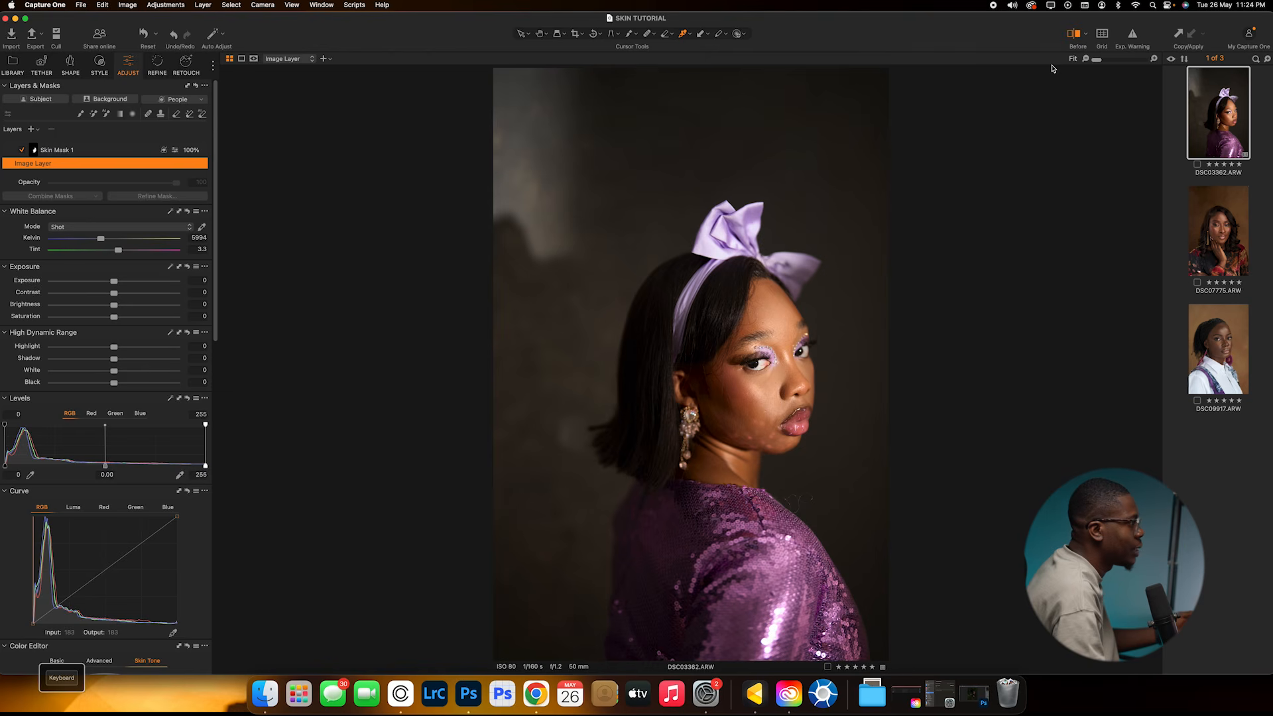
Sweep the before/after divider across the whole first portrait to review the skin correction.
key(y)
drag(690, 364, 926, 281)
drag(1027, 305, 491, 219)
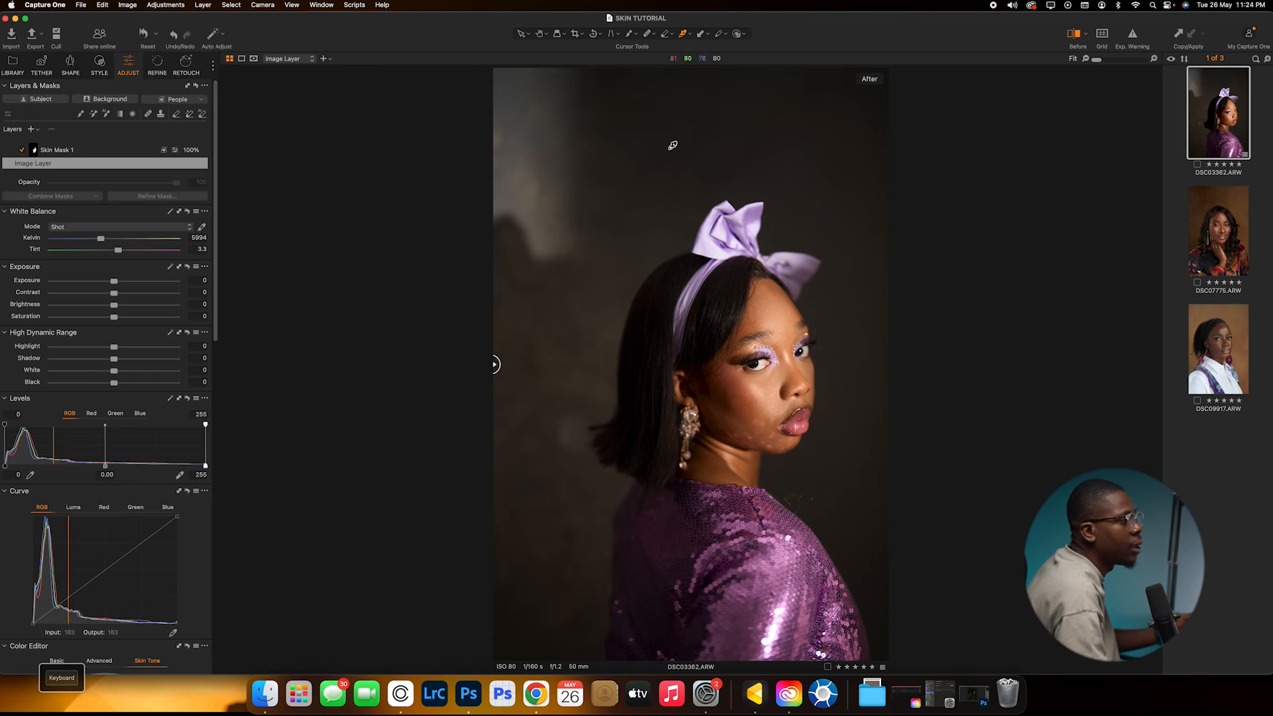
Open the second portrait without the before/after view, create a People mask of Body Skin and Face Skin, and hide the mask overlay.
click(1228, 212)
click(1069, 35)
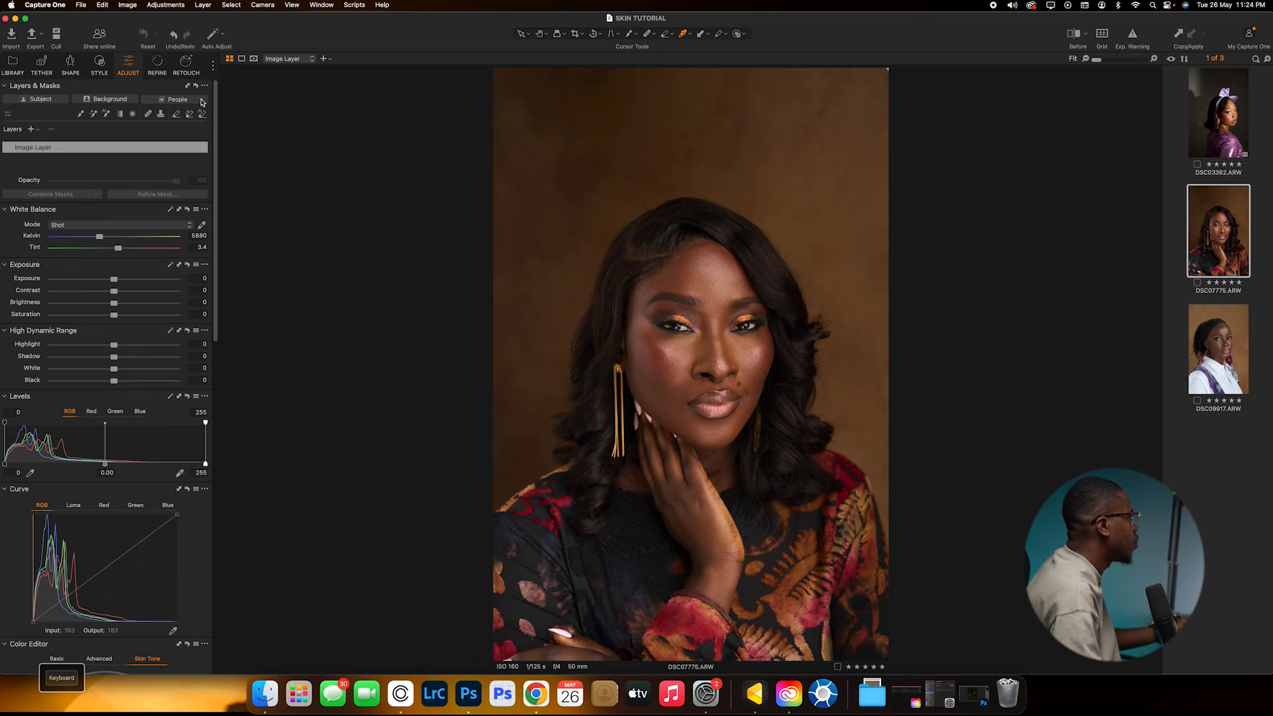
click(201, 100)
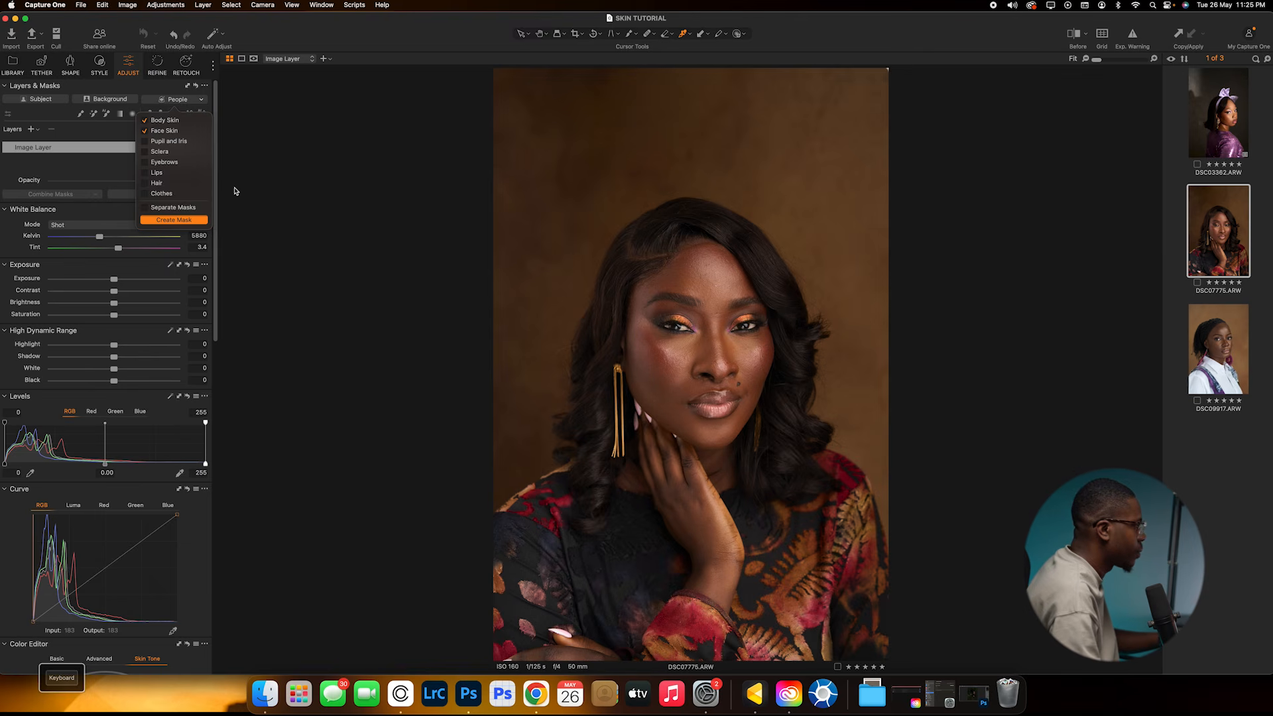
key(Return)
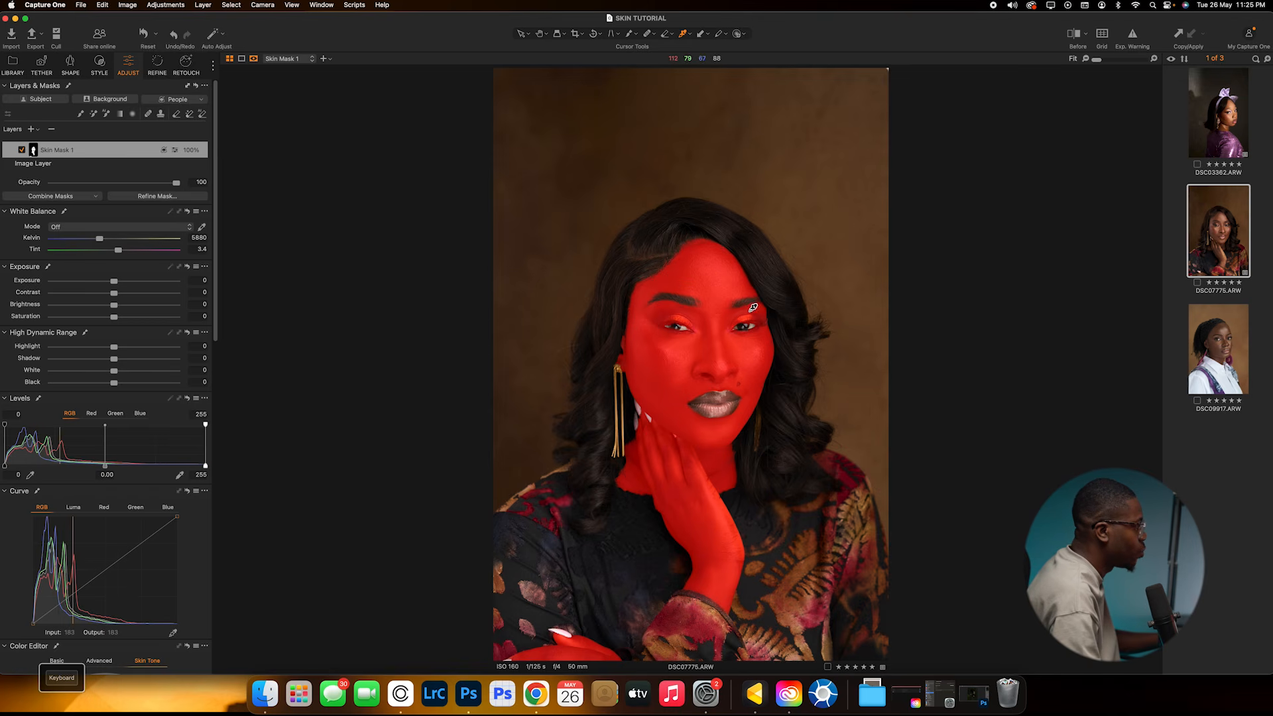
key(m)
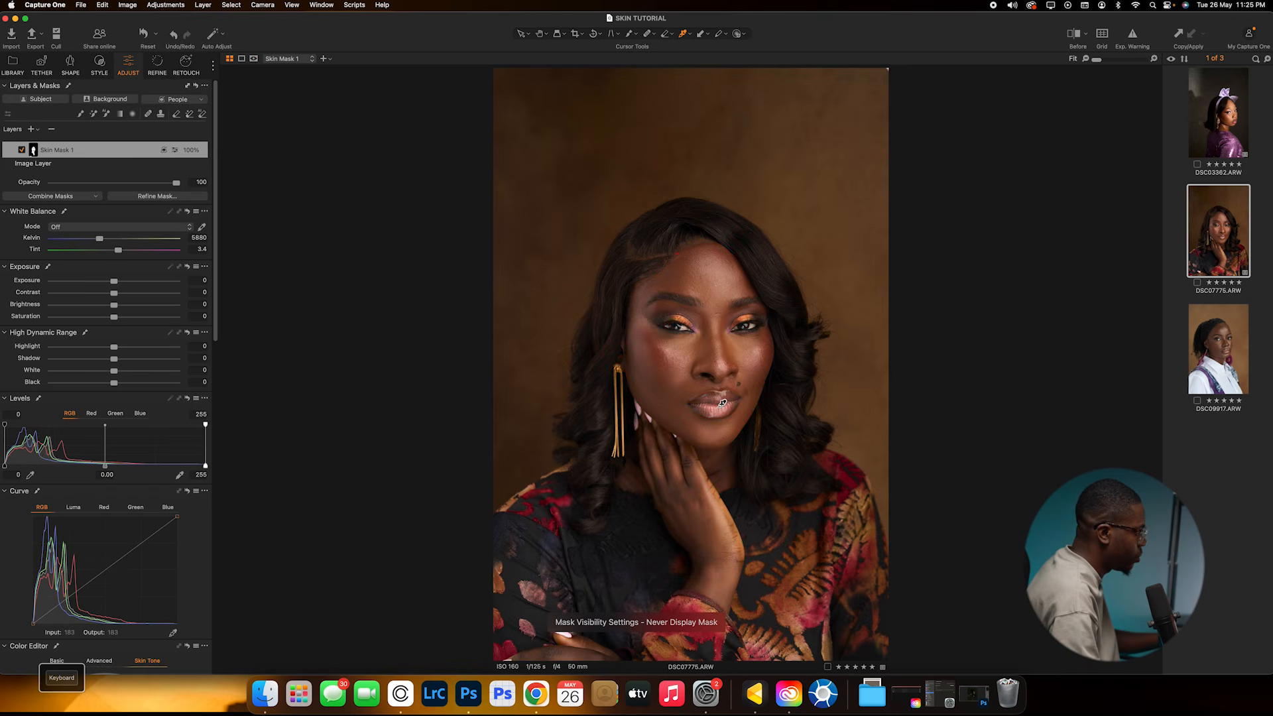
Sample the skin color beside the mouth as the Color Editor's Skin Tone reference on the skin mask layer.
scroll(178, 353, down, 5)
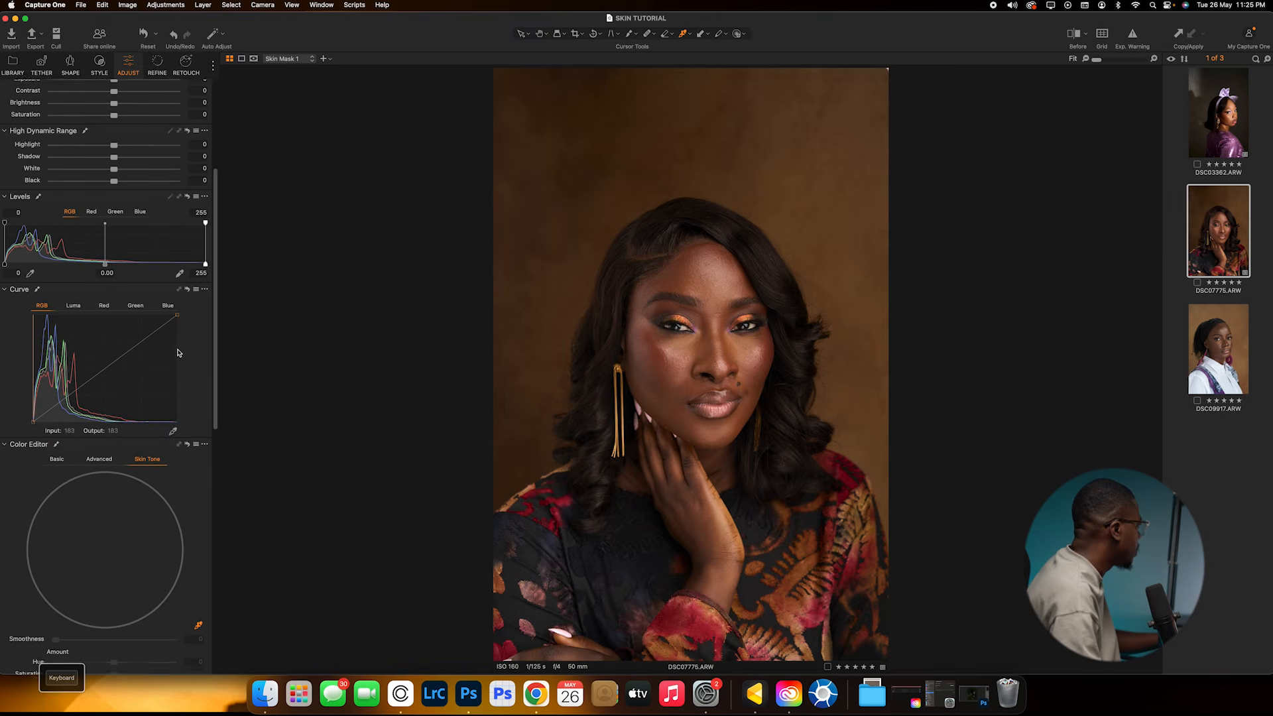
scroll(178, 353, down, 1)
scroll(185, 525, down, 3)
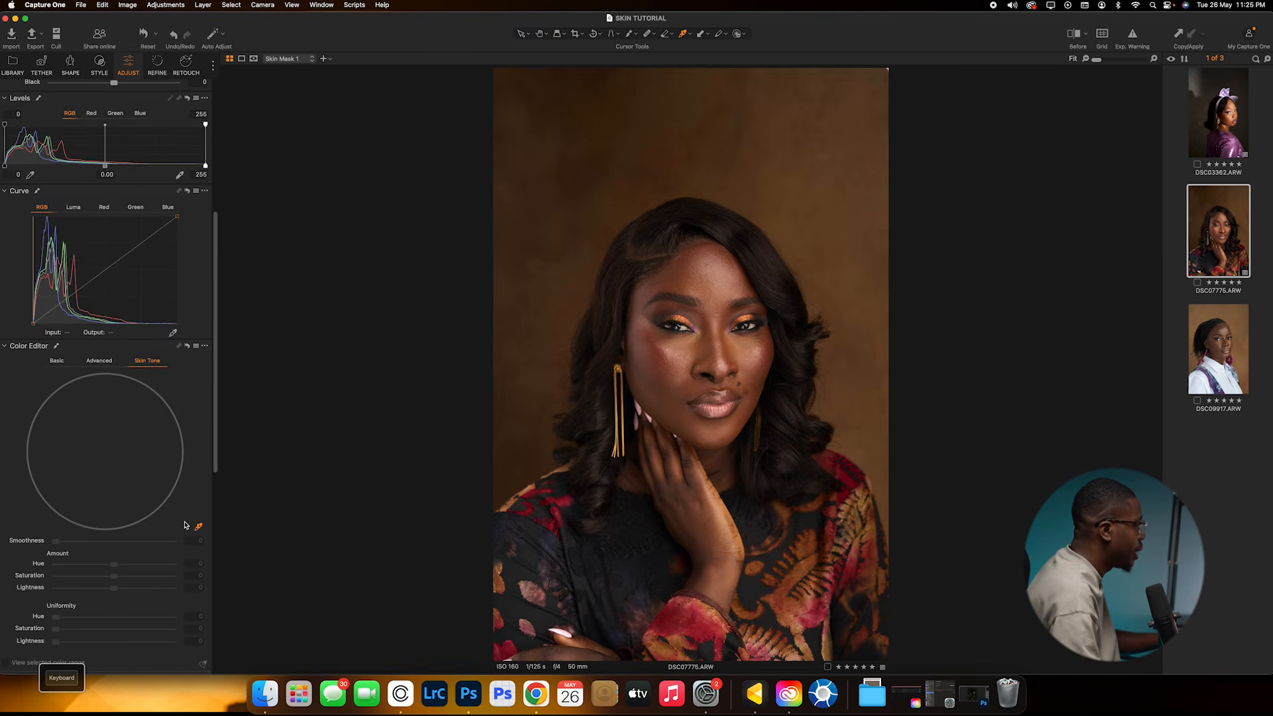
scroll(186, 526, down, 1)
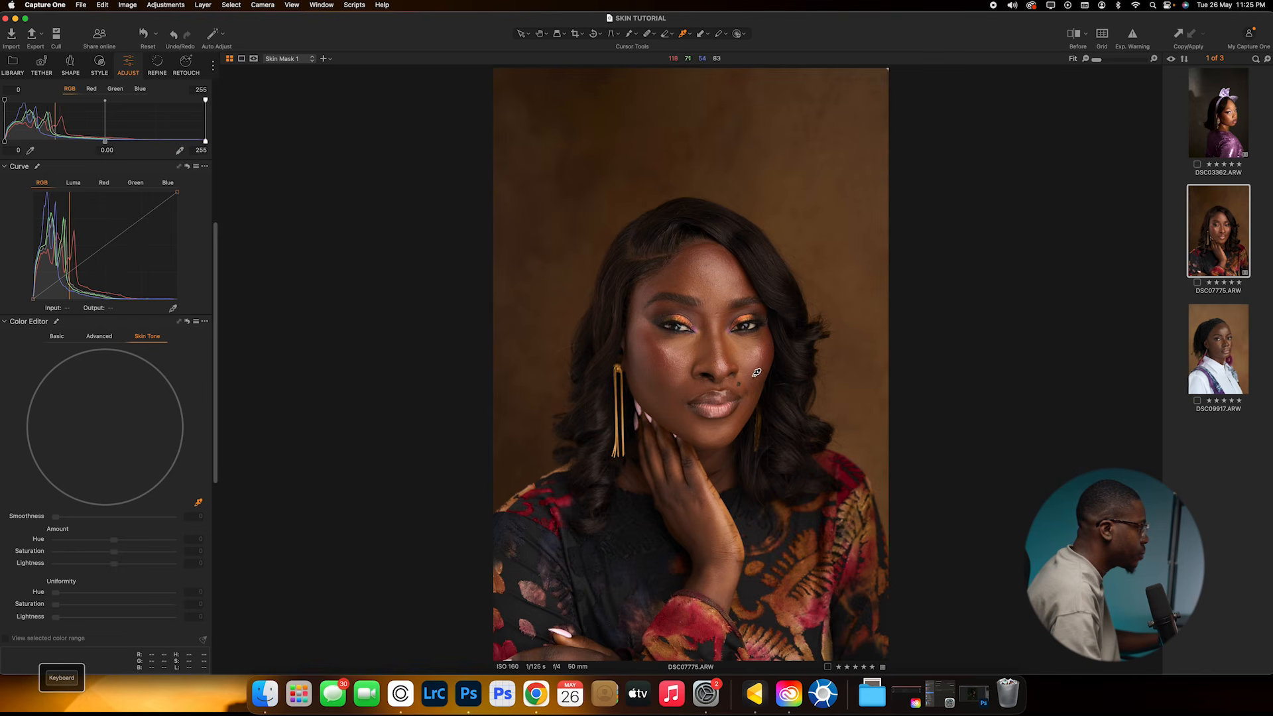
click(743, 407)
scroll(130, 451, up, 1)
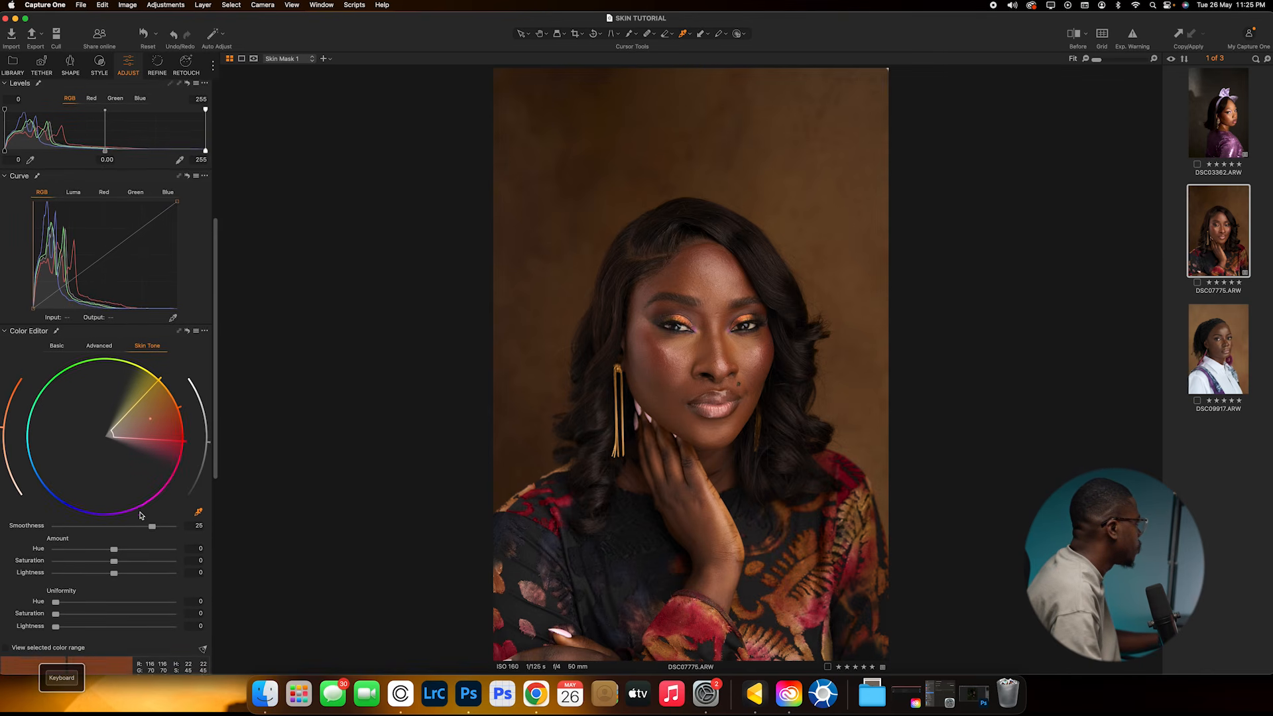
Set the Skin Tone amounts to Hue -1.1 and Saturation 6.5, and the uniformity to Hue 37.3 and Saturation 22.5.
scroll(133, 490, down, 5)
mouse_move(117, 440)
mouse_down()
mouse_move(131, 441)
mouse_move(98, 439)
mouse_up()
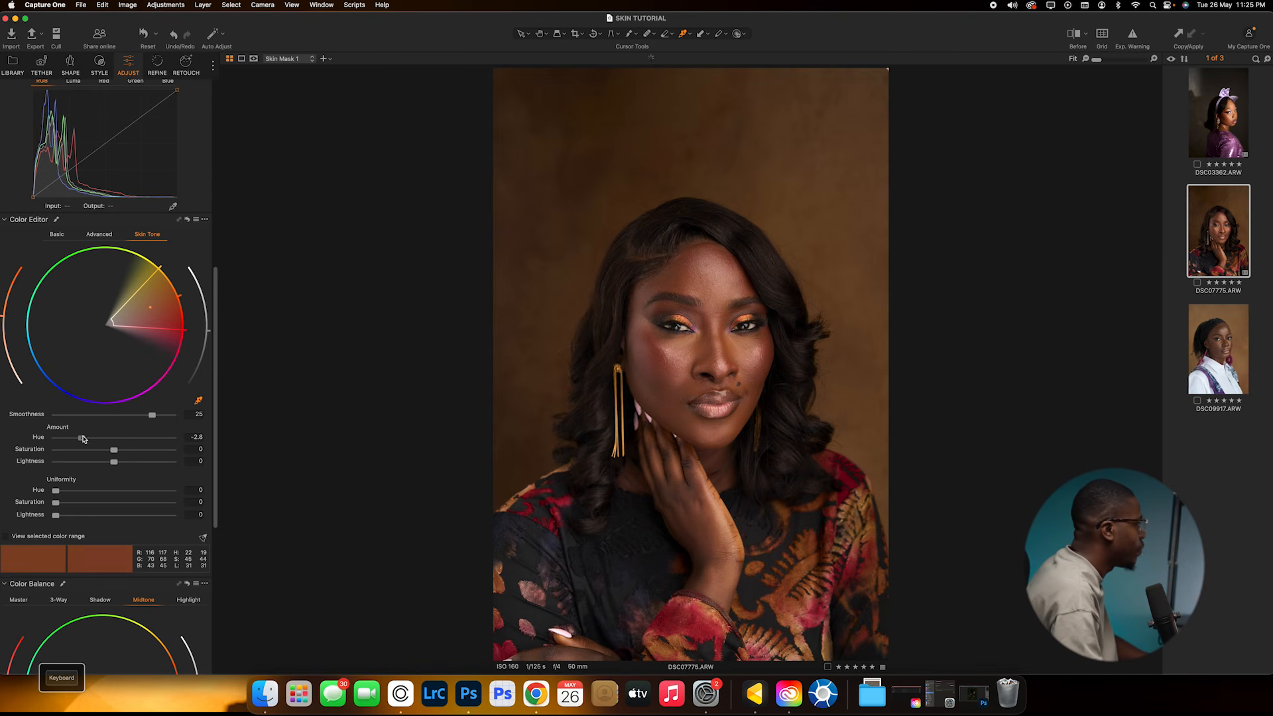
mouse_move(99, 439)
mouse_down()
mouse_move(75, 438)
mouse_move(110, 440)
mouse_up()
double_click(85, 438)
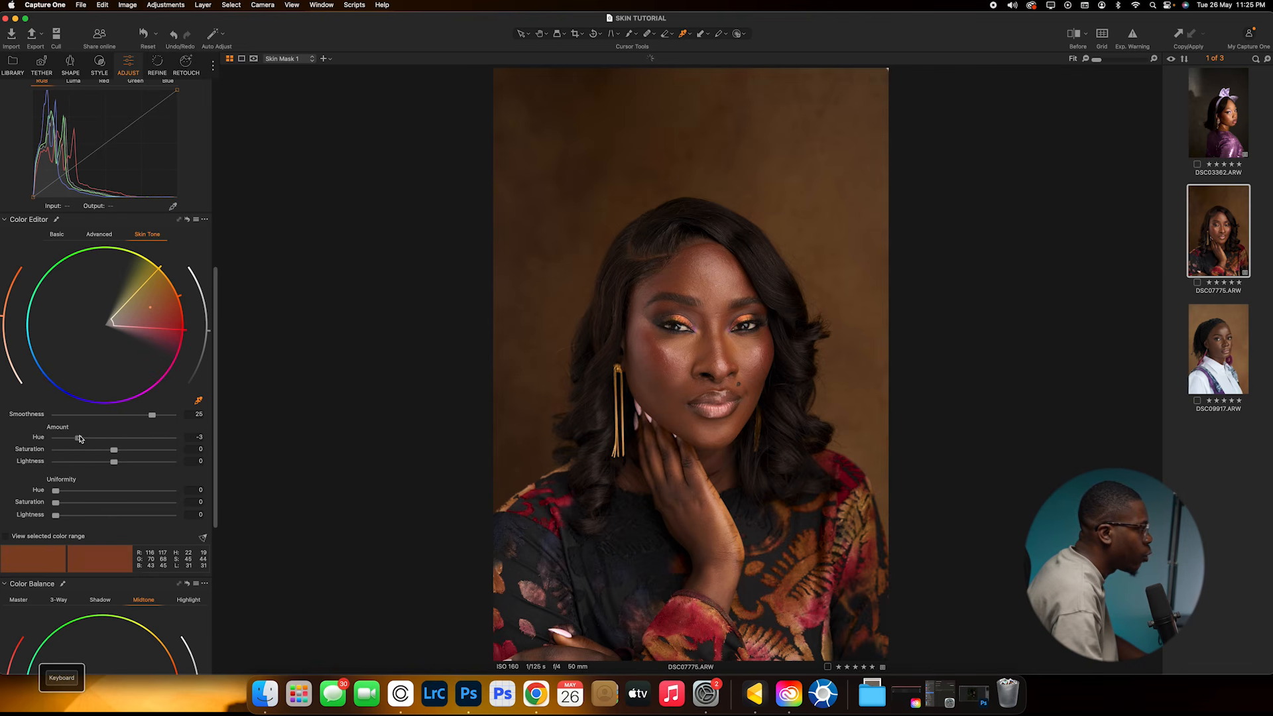
drag(141, 440, 102, 440)
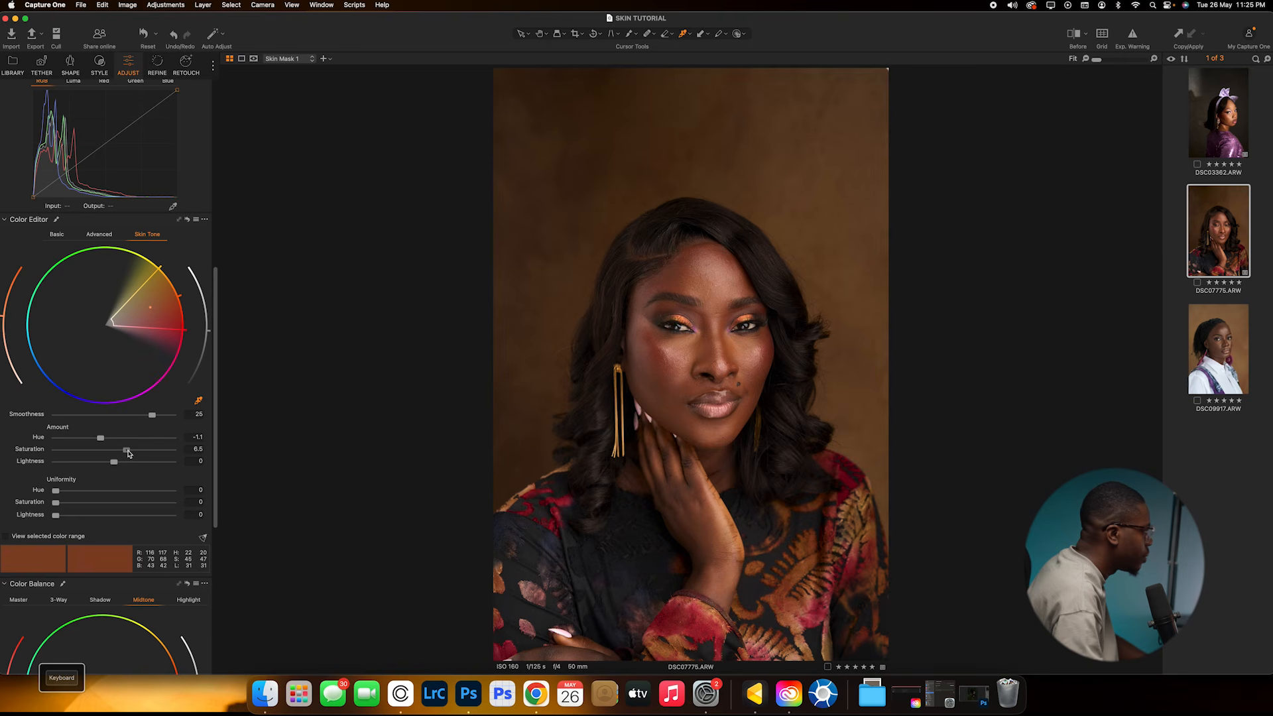
drag(56, 491, 98, 491)
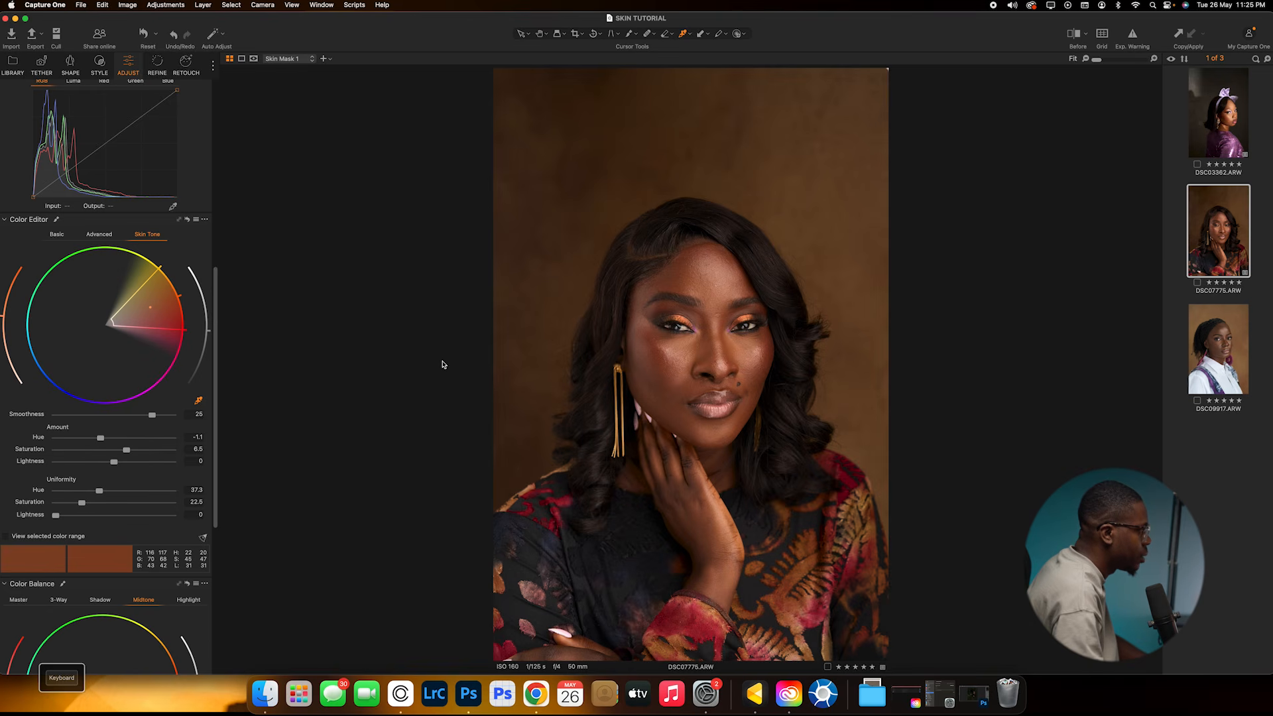
Set the Levels shadow input to 2 on the second portrait's skin mask layer.
scroll(152, 291, up, 10)
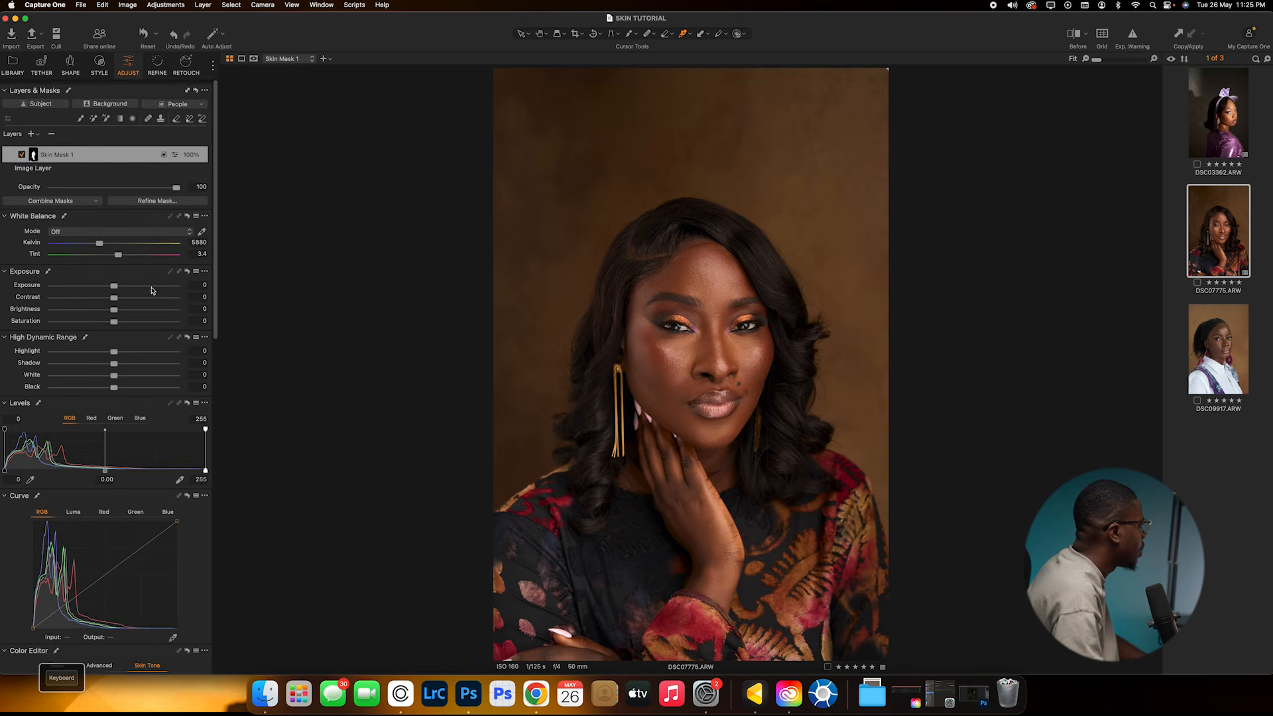
scroll(113, 286, down, 5)
scroll(97, 414, down, 1)
drag(4, 363, 5, 363)
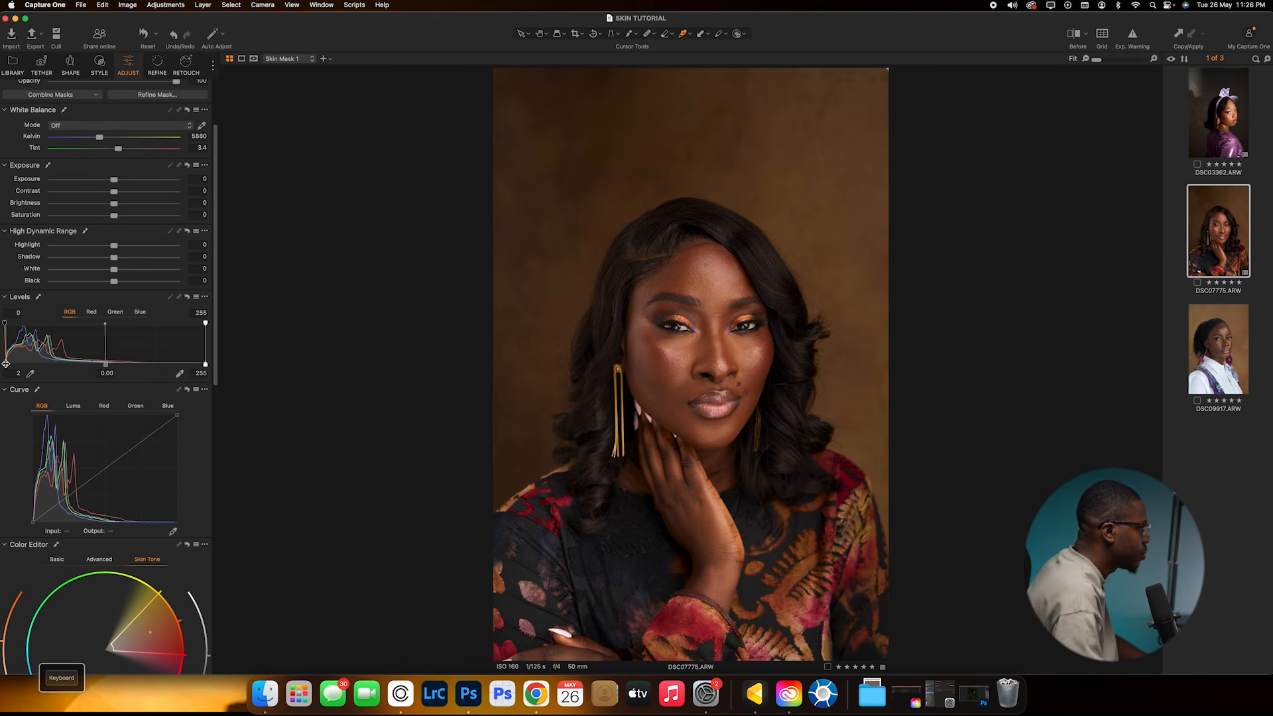
Set the skin mask layer's Brightness to 2 and compare the layer off and on.
scroll(184, 372, down, 8)
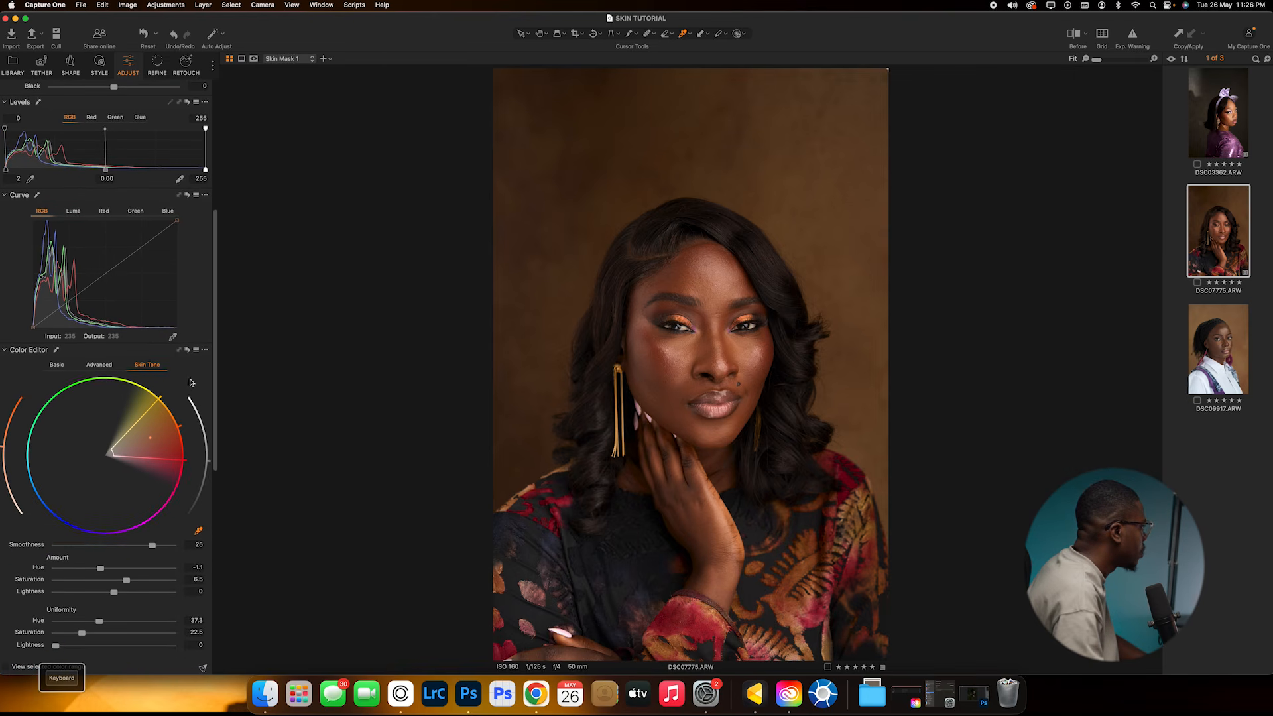
scroll(150, 387, down, 17)
scroll(159, 396, down, 1)
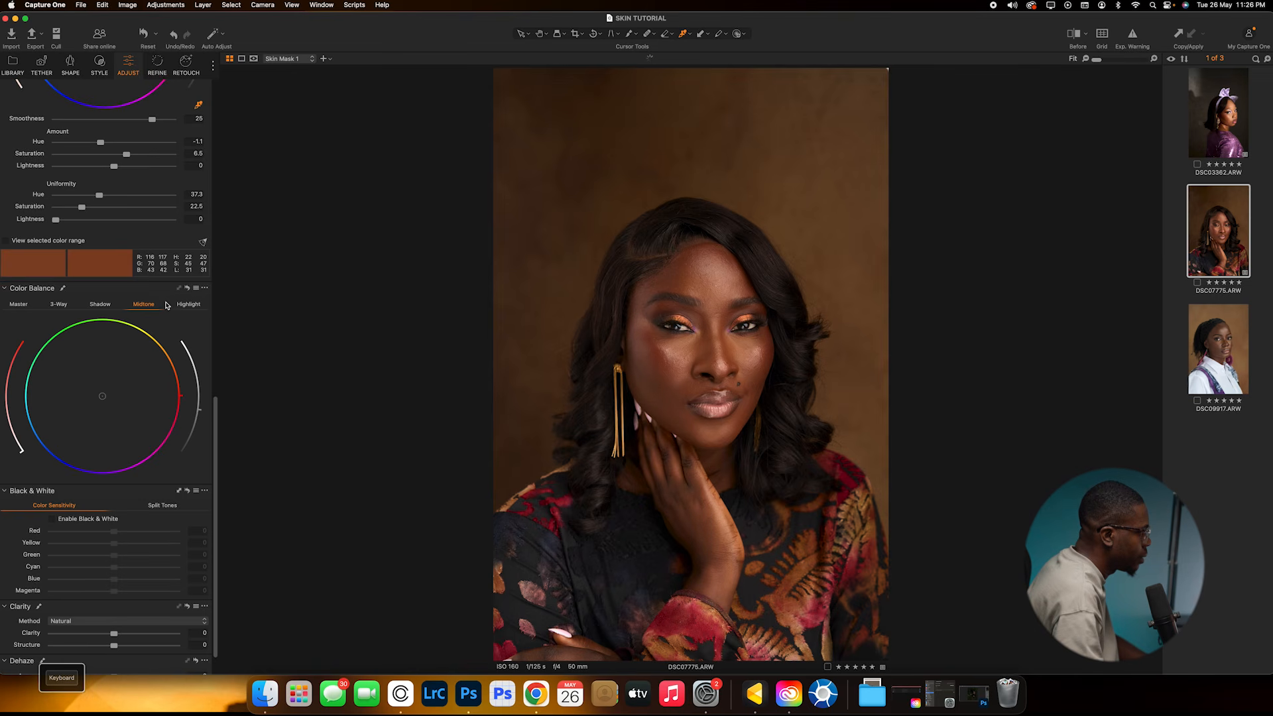
scroll(115, 282, up, 20)
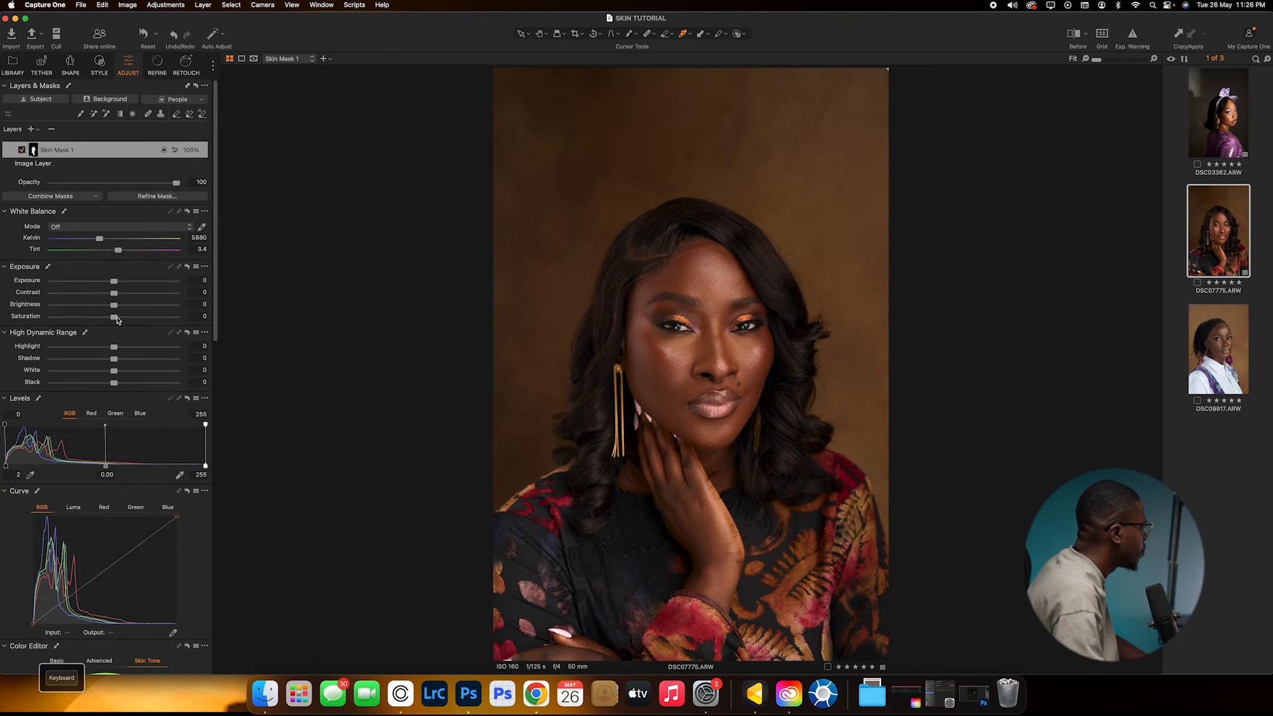
drag(114, 305, 118, 307)
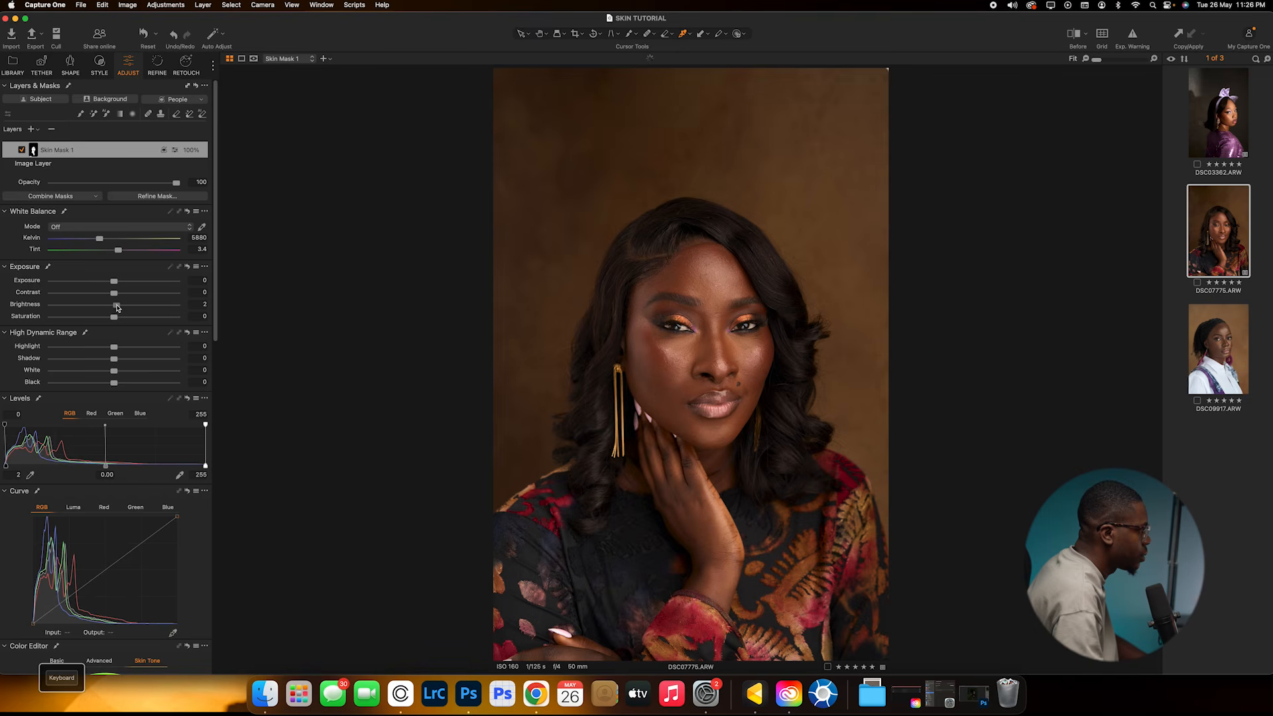
click(21, 151)
click(21, 151)
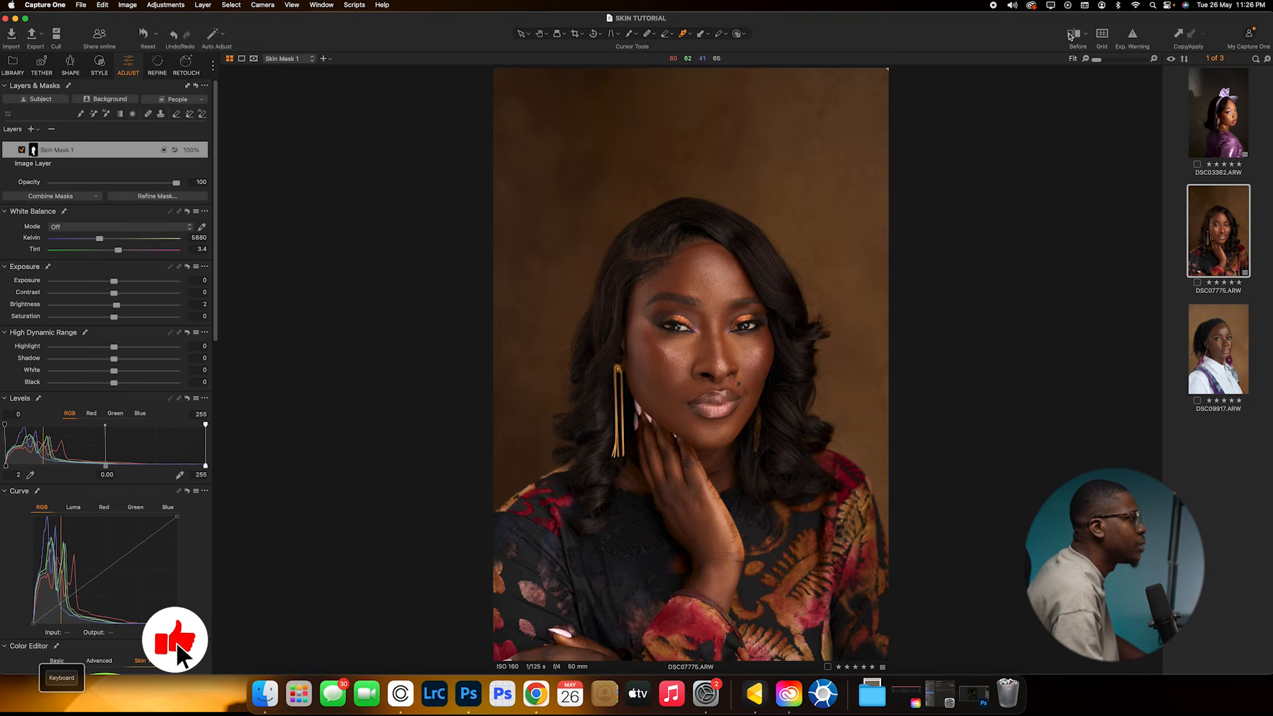
On the base image layer, set Contrast to 4, the Levels shadow input to 2 and Brightness to 2.
click(175, 163)
drag(114, 293, 122, 295)
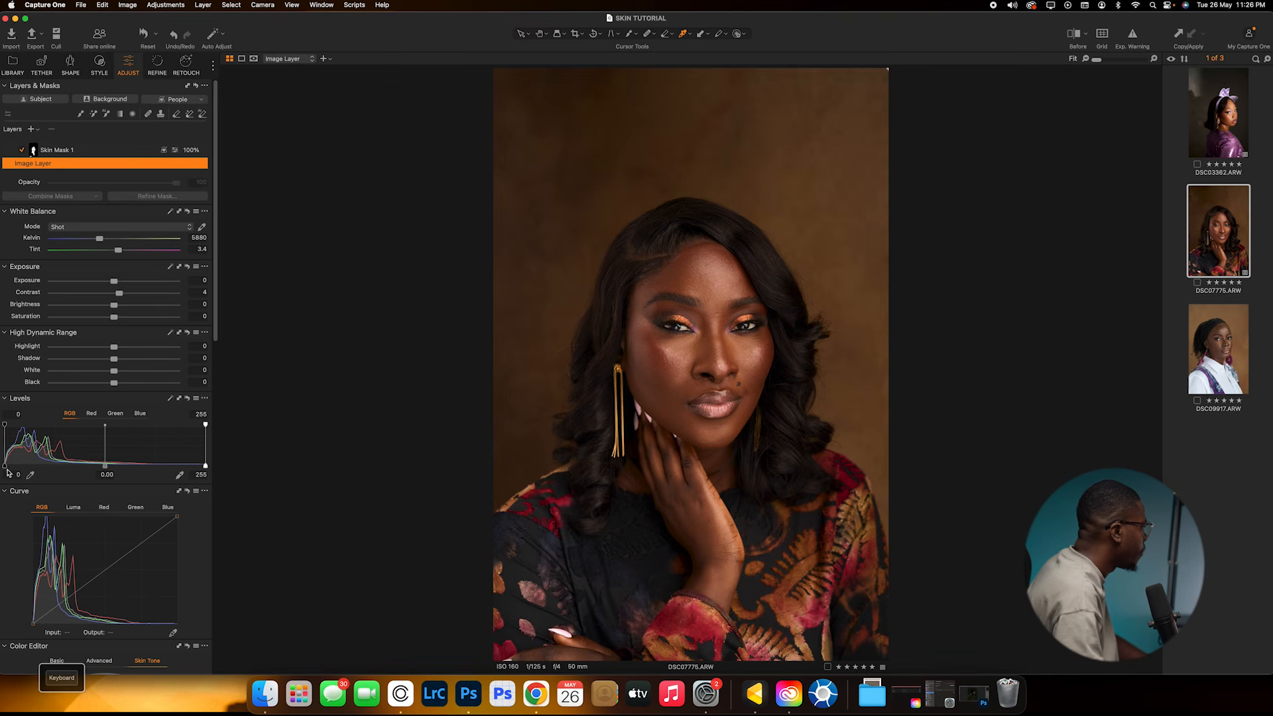
drag(4, 466, 7, 466)
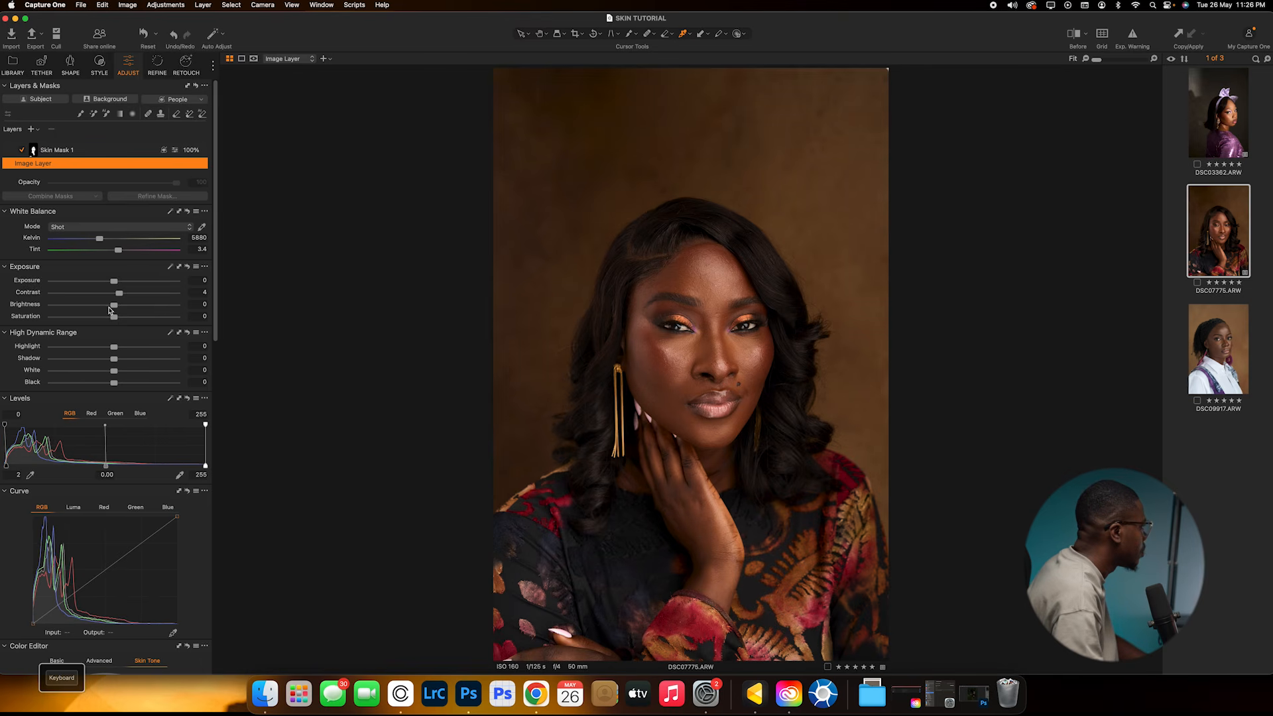
drag(114, 306, 116, 304)
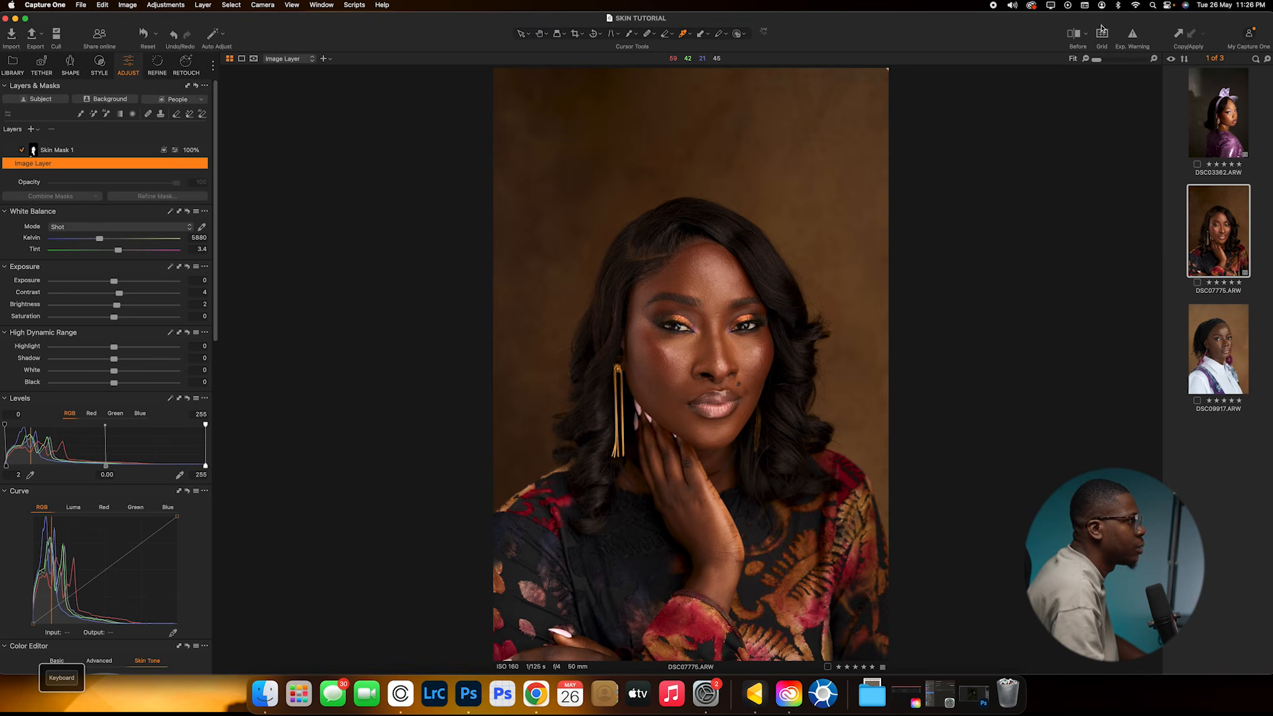
Compare the second portrait before and after with the split slider, including a close look across the face at 67%.
drag(690, 364, 393, 197)
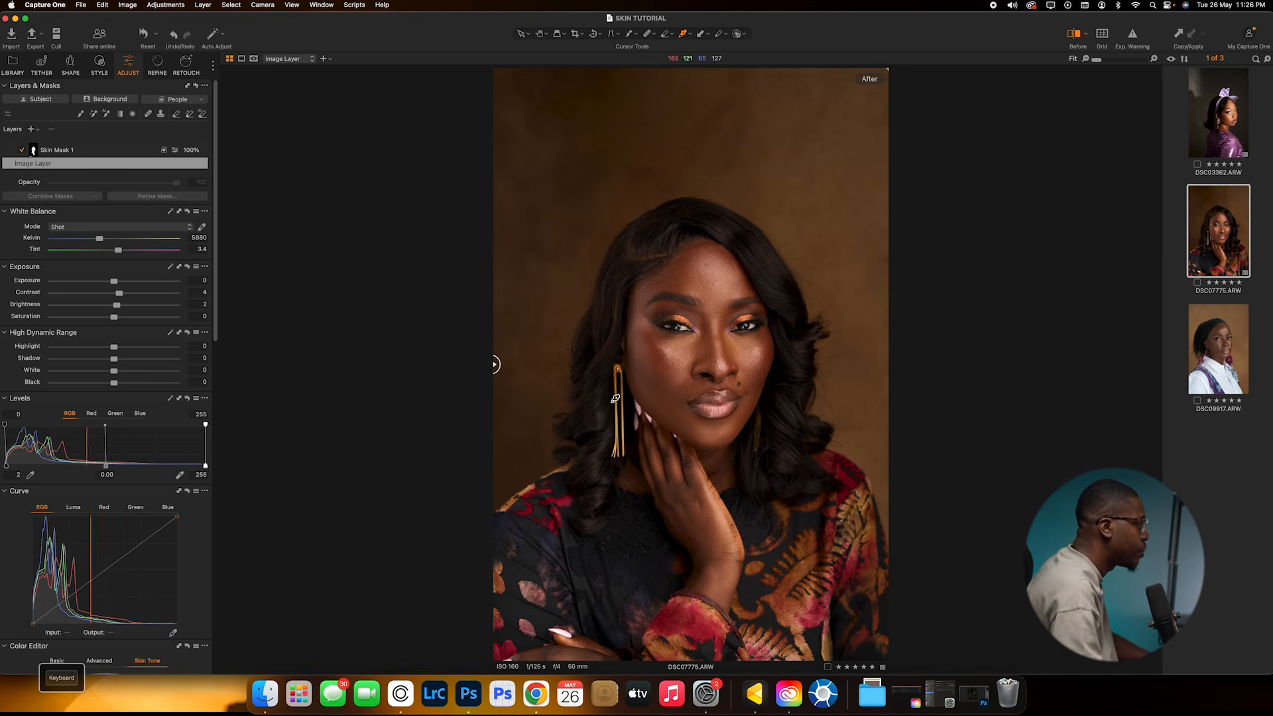
scroll(700, 299, up, 1)
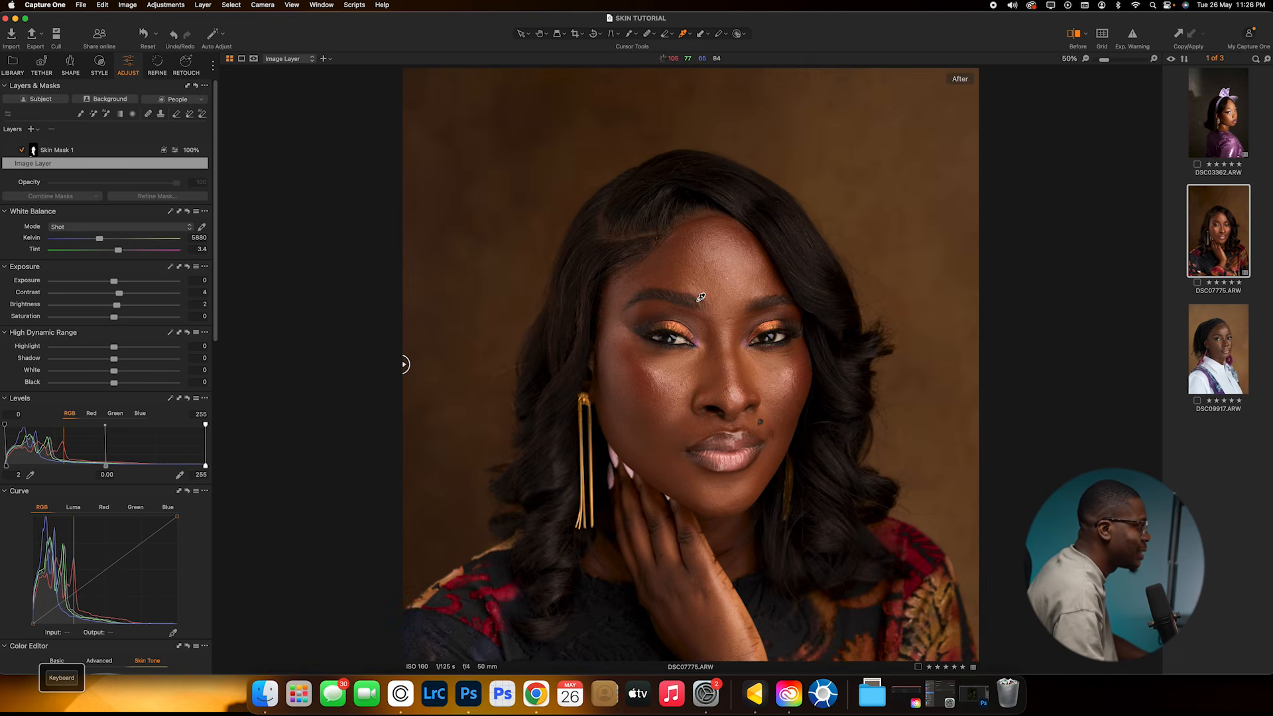
scroll(700, 298, up, 1)
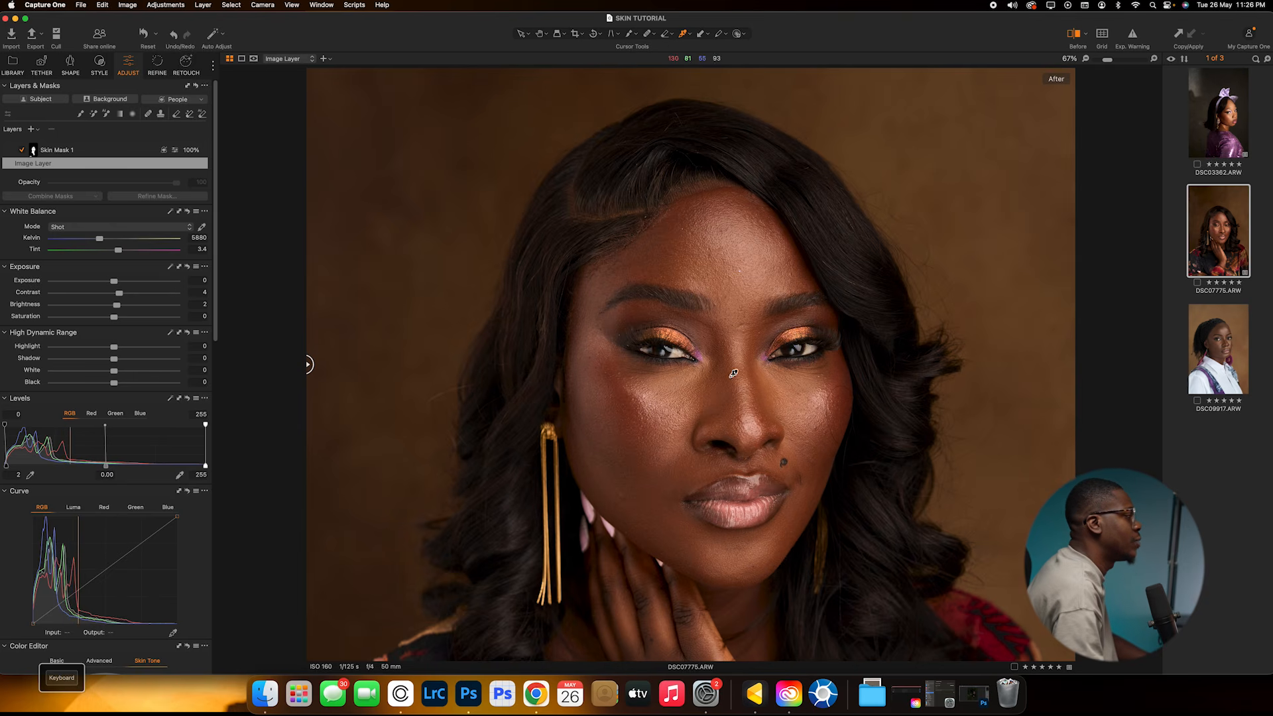
drag(309, 364, 774, 364)
drag(874, 384, 466, 209)
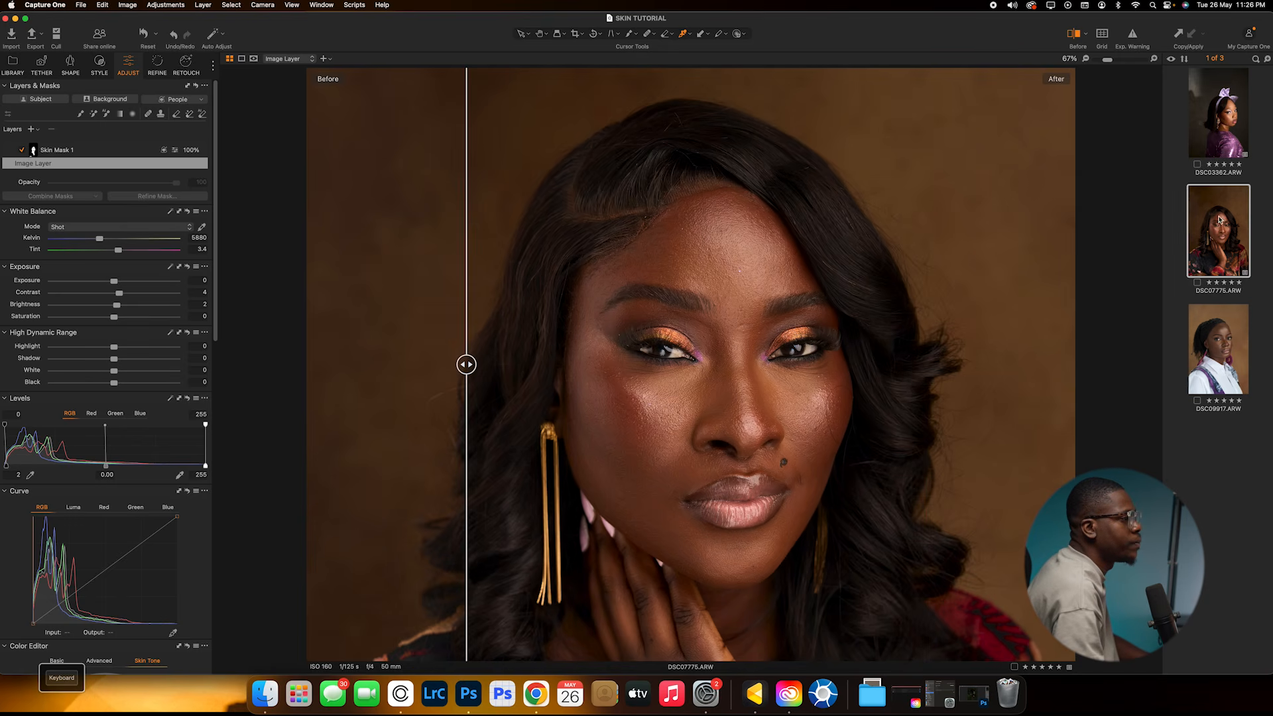
View the first portrait for comparison and return to the second portrait fitted in the viewer.
click(1219, 129)
click(1236, 233)
scroll(753, 276, down, 3)
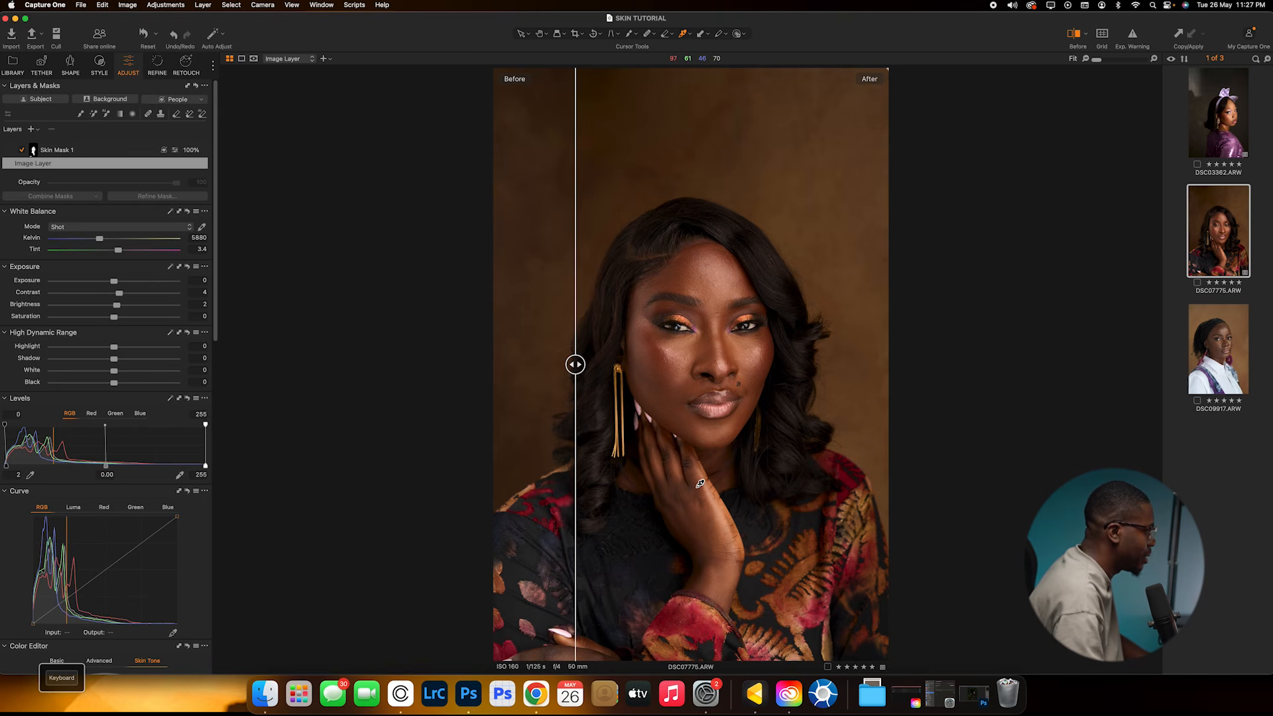
Switch from the base image layer to the skin mask layer and examine its Color Editor and Color Balance settings.
scroll(137, 334, down, 15)
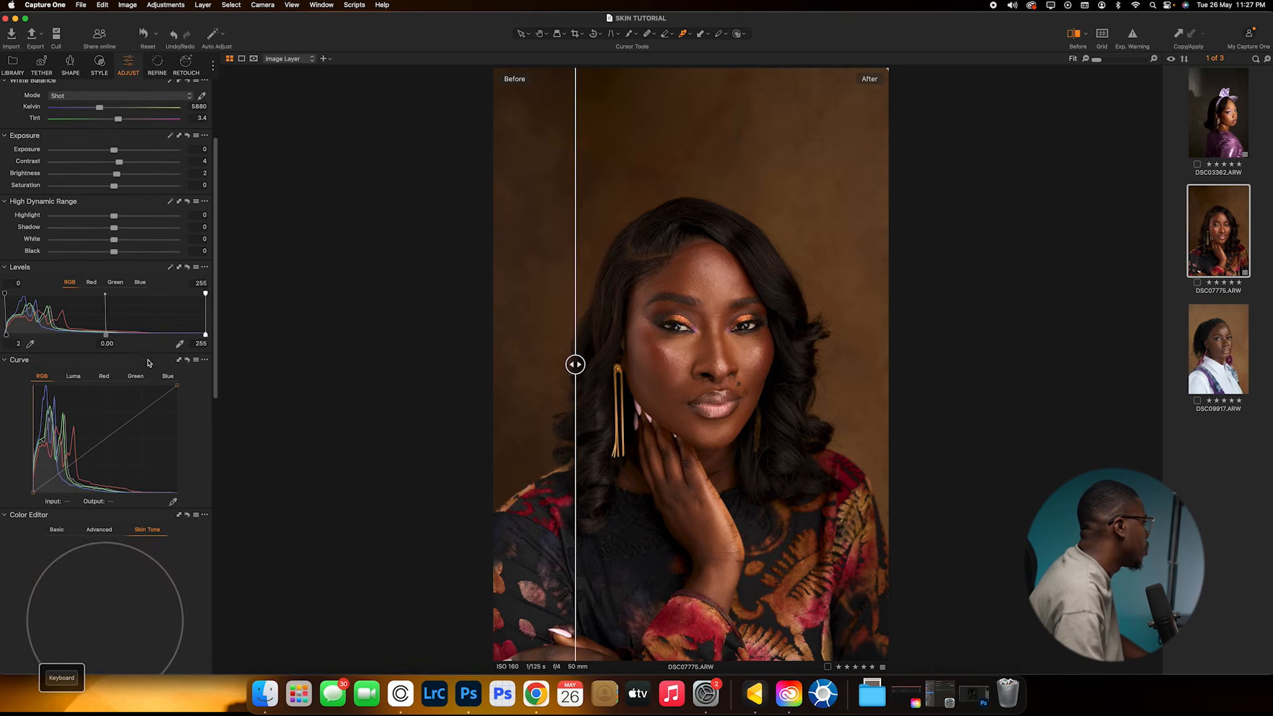
scroll(150, 388, up, 5)
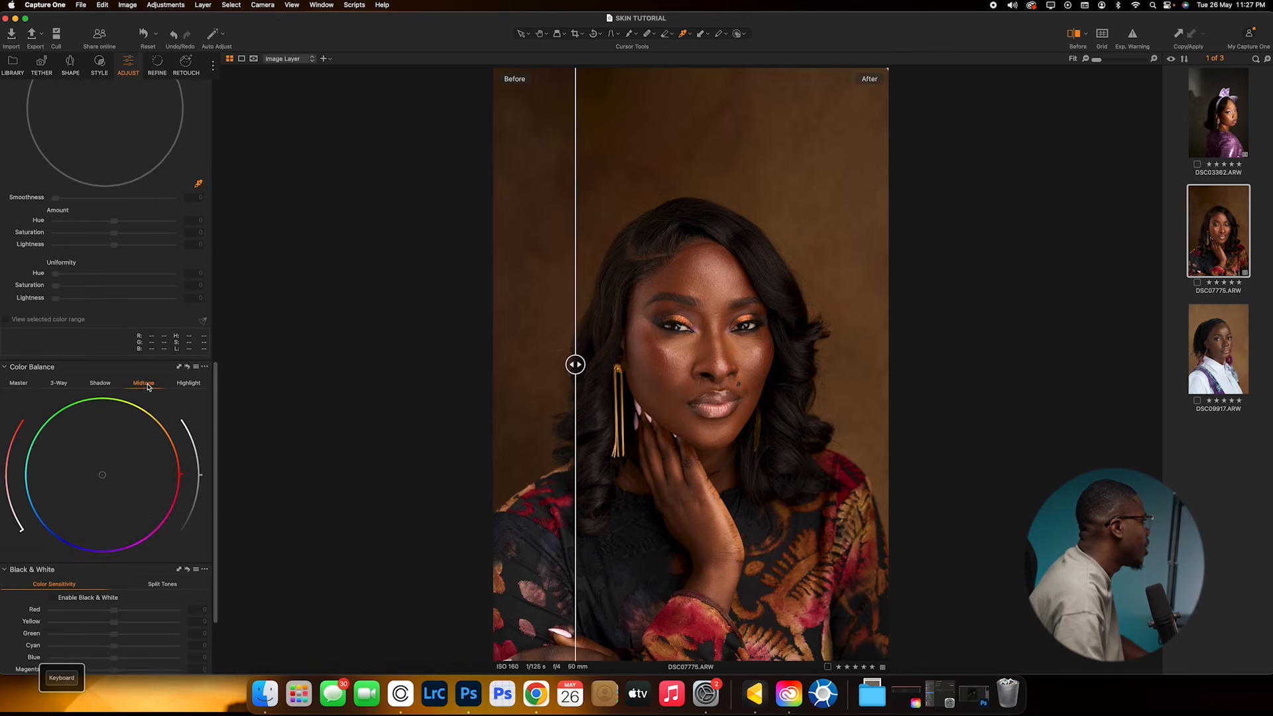
scroll(117, 231, up, 20)
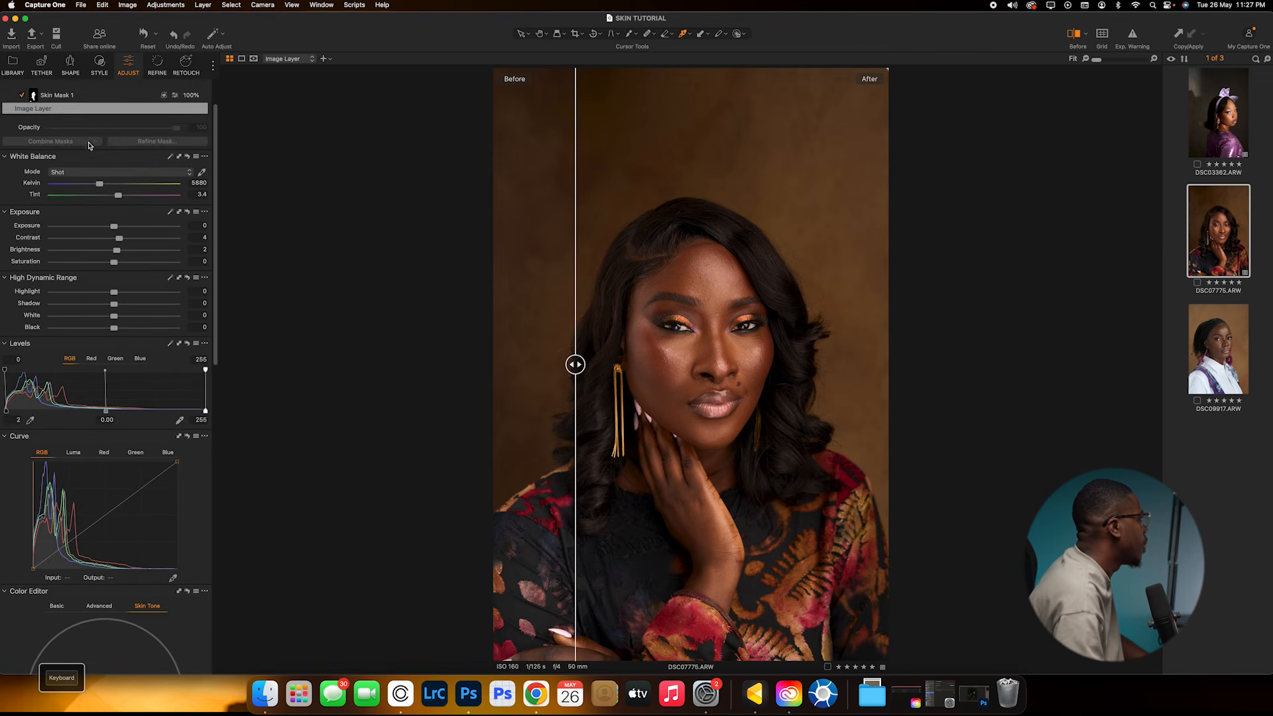
click(78, 152)
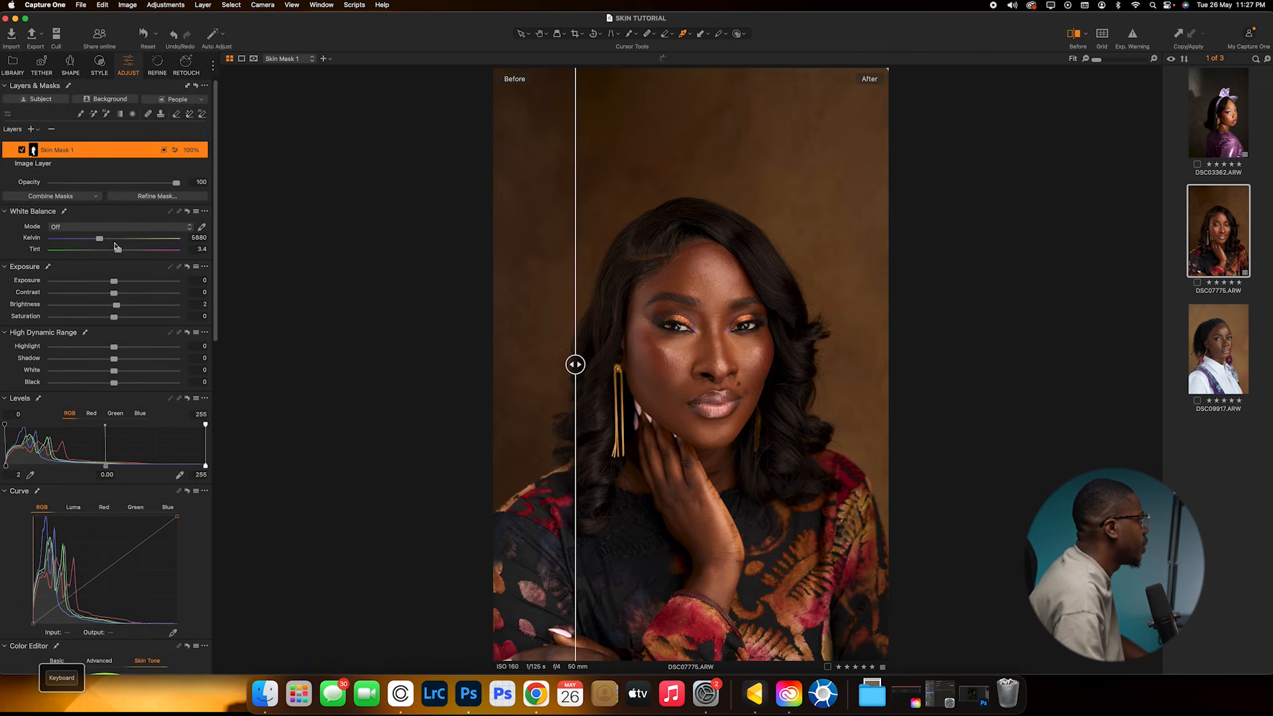
scroll(138, 285, down, 13)
scroll(139, 285, down, 5)
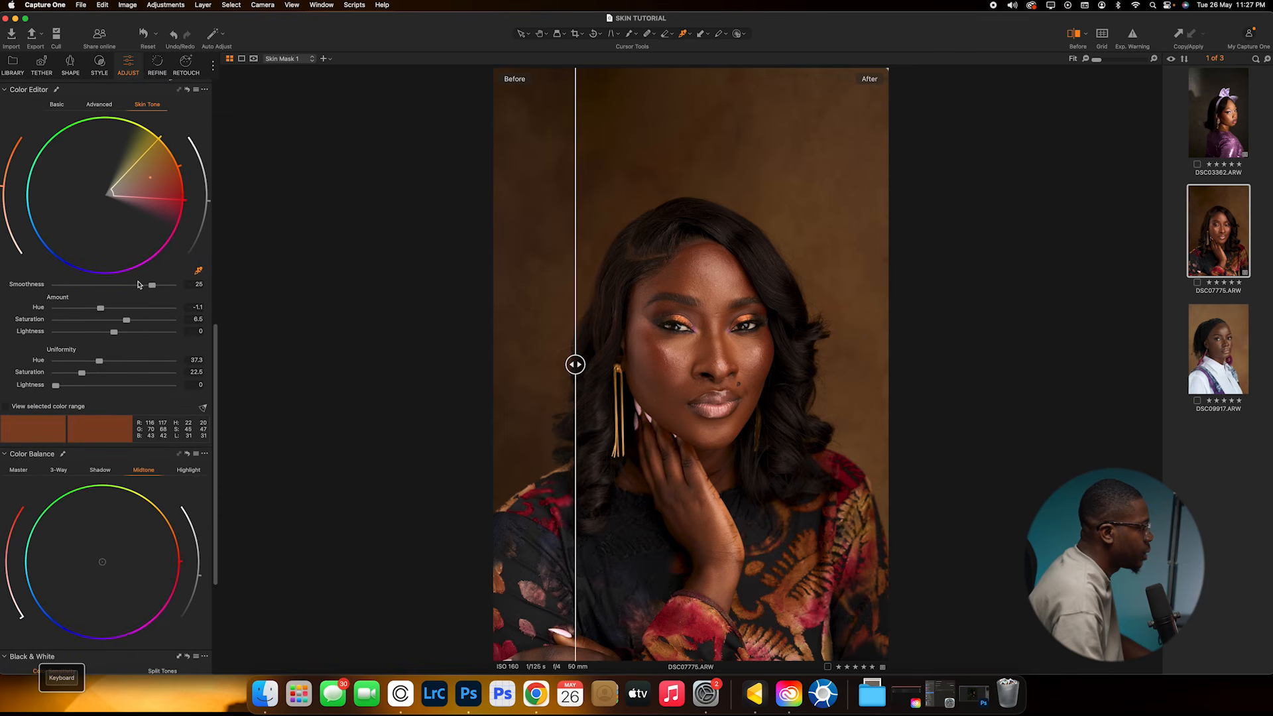